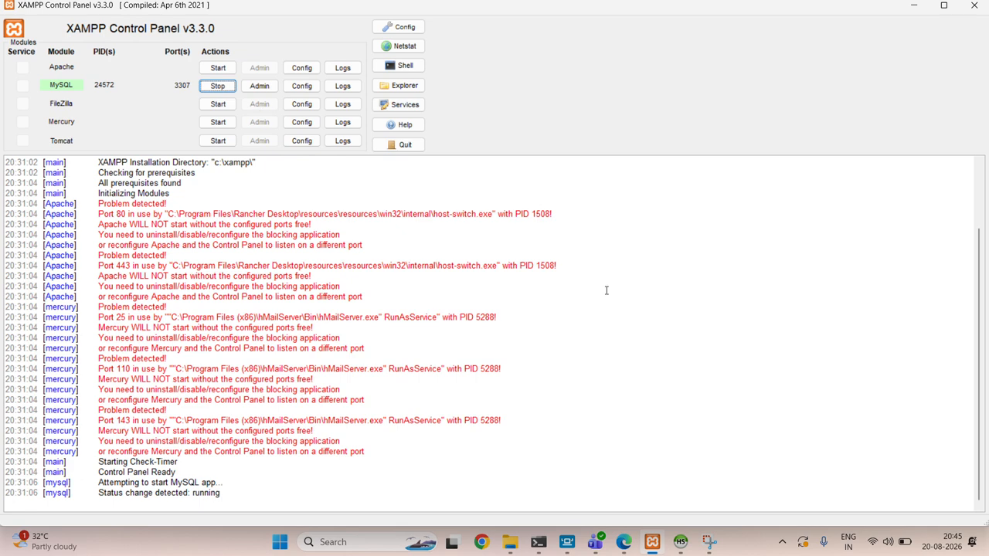
- Switch to HeidiSQL and add a row to the rfid quality table with Part set to Red
{"action": "left_click", "coordinate": [680, 541]}
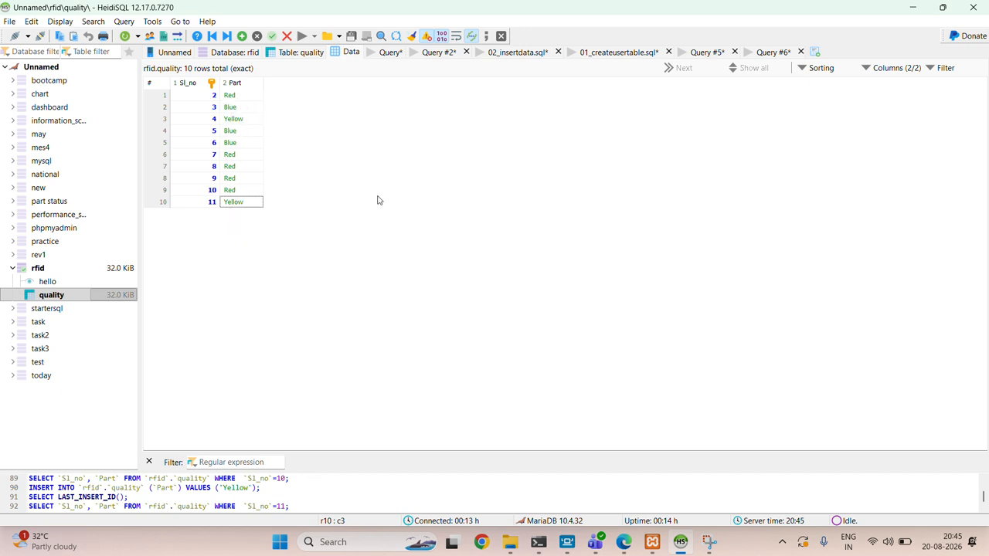
{"action": "left_click", "coordinate": [244, 142]}
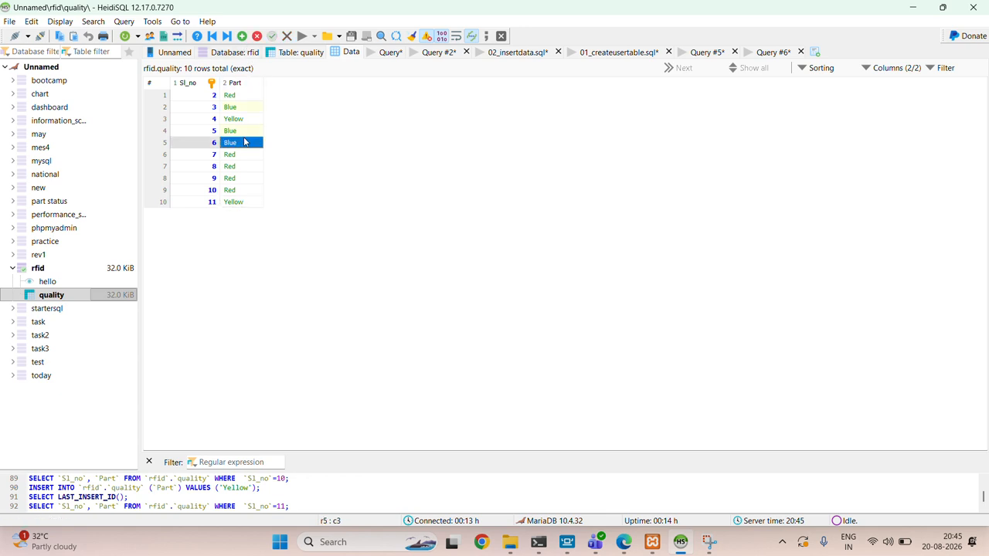
{"action": "left_click", "coordinate": [242, 36]}
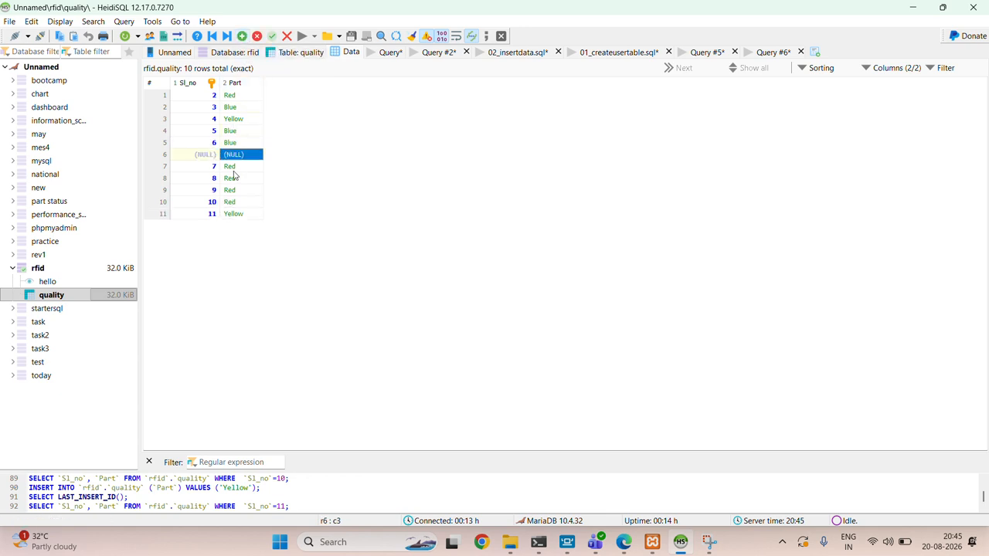
{"action": "double_click", "coordinate": [230, 154]}
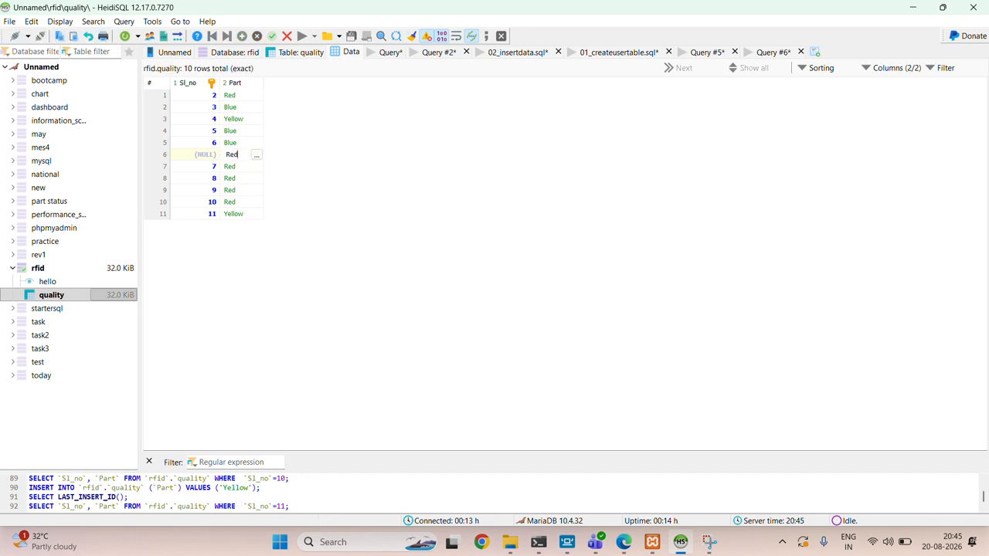
{"action": "type", "text": "Red"}
{"action": "key", "text": "Return"}
{"action": "left_click", "coordinate": [249, 155]}
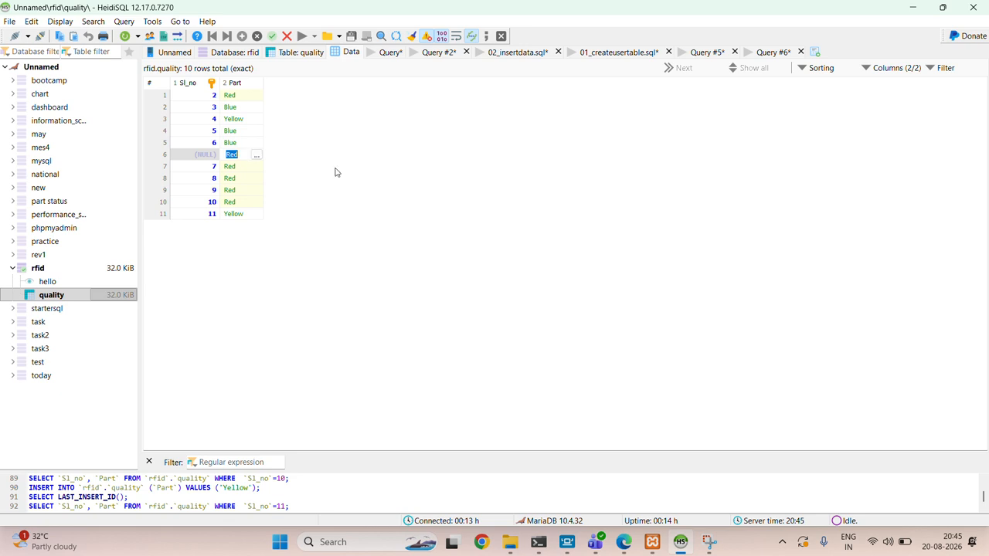
{"action": "key", "text": "Return"}
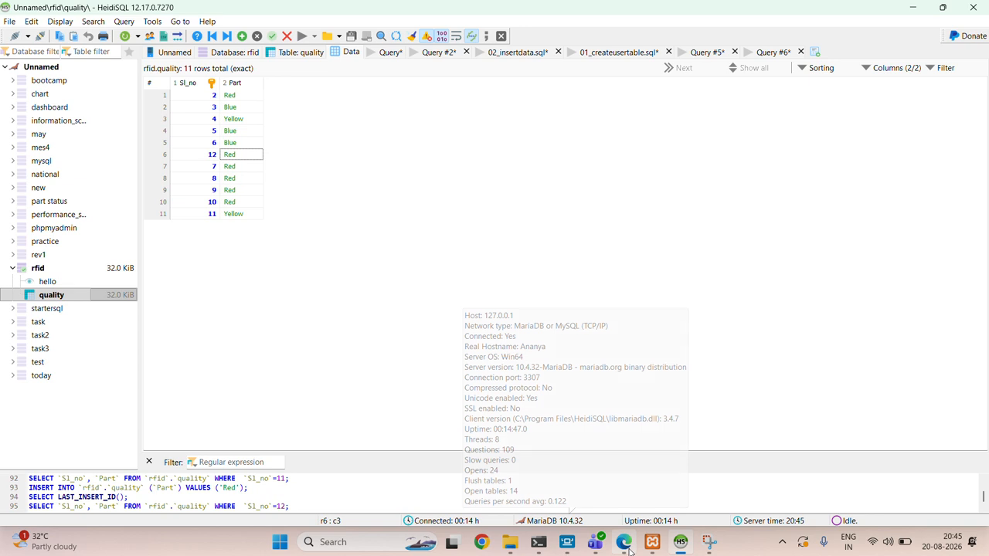
- Switch to Grafana in Edge and duplicate the upper Sensor time series panel on the new dashboard
{"action": "mouse_move", "coordinate": [628, 549]}
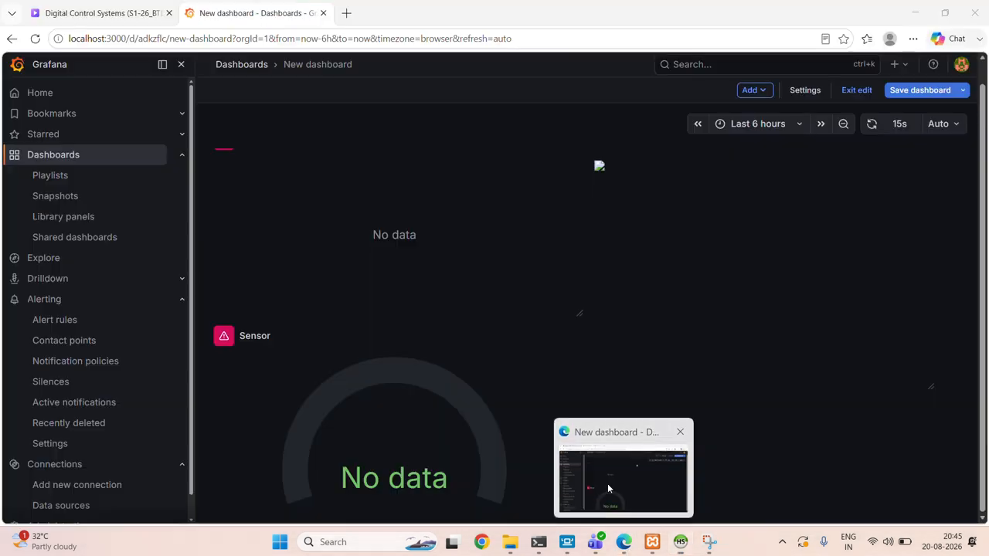
{"action": "left_click", "coordinate": [609, 486]}
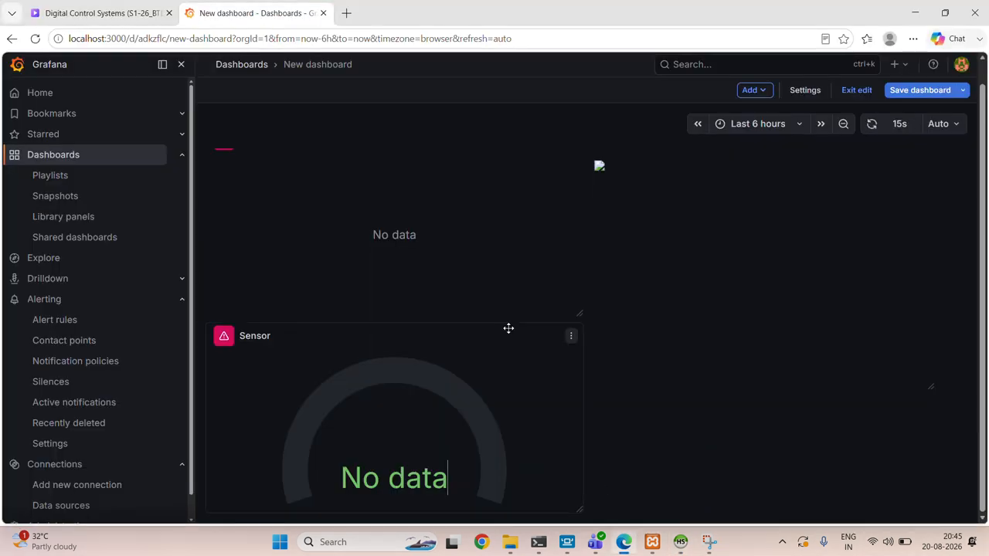
{"action": "left_click", "coordinate": [571, 165]}
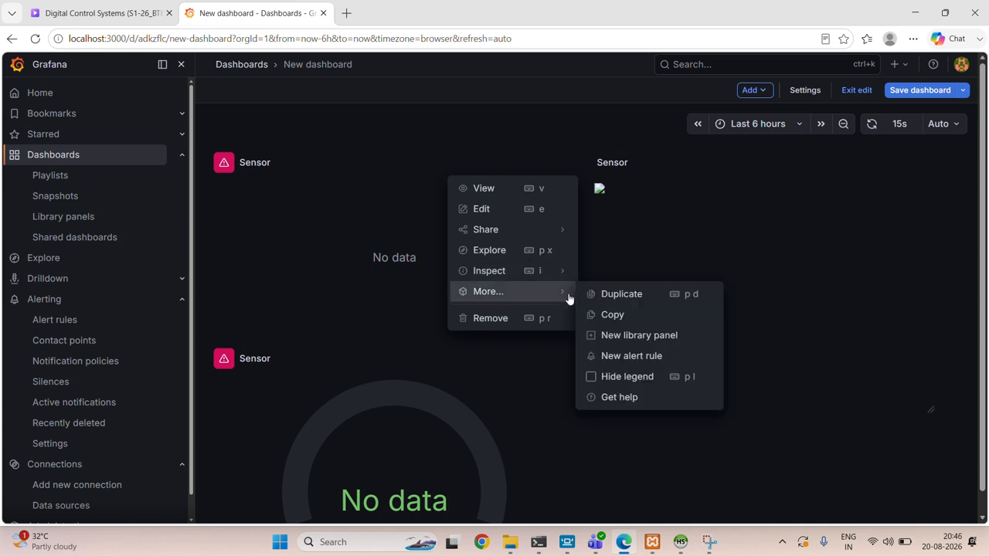
{"action": "left_click", "coordinate": [608, 294]}
- Open the duplicated Sensor panel for editing and set its data source to mysql
{"action": "scroll", "coordinate": [510, 333], "scroll_direction": "down", "scroll_amount": 1}
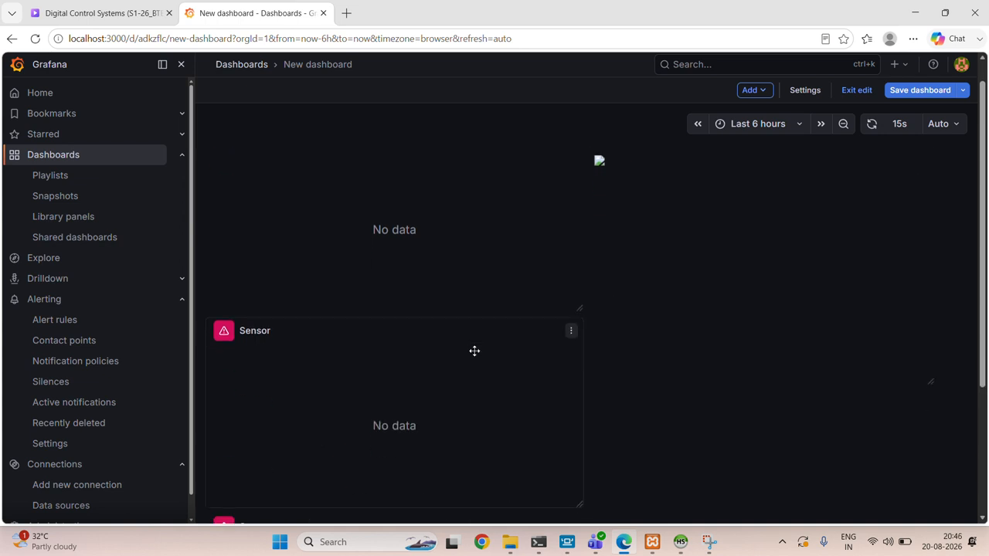
{"action": "left_click", "coordinate": [571, 332]}
{"action": "left_click", "coordinate": [499, 376]}
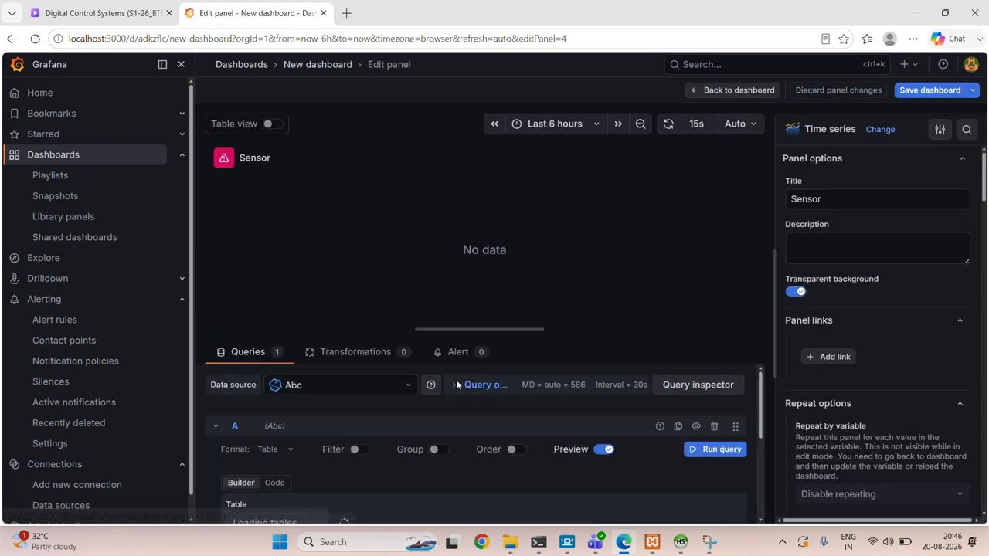
{"action": "scroll", "coordinate": [399, 395], "scroll_direction": "down", "scroll_amount": 5}
{"action": "scroll", "coordinate": [385, 388], "scroll_direction": "up", "scroll_amount": 5}
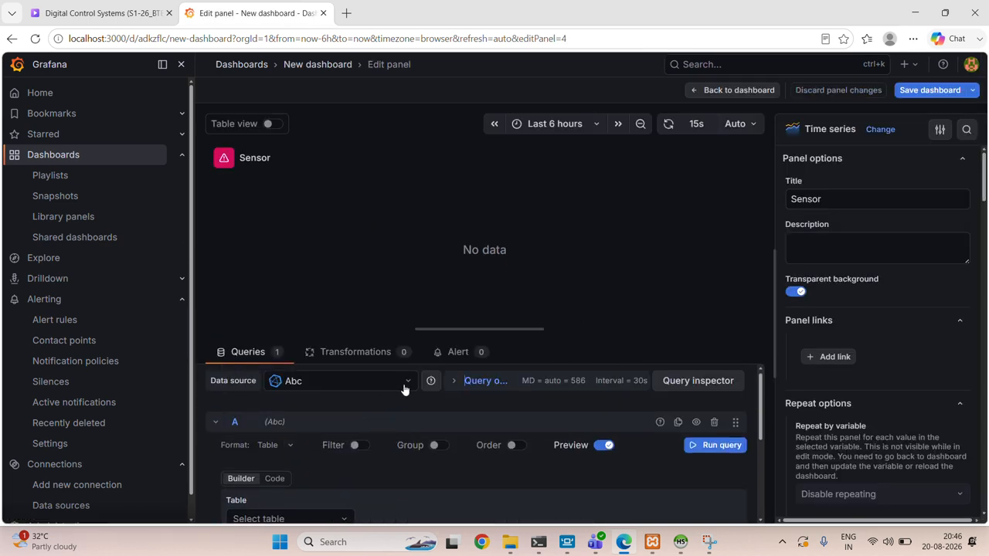
{"action": "left_click", "coordinate": [403, 389]}
{"action": "left_click", "coordinate": [362, 442]}
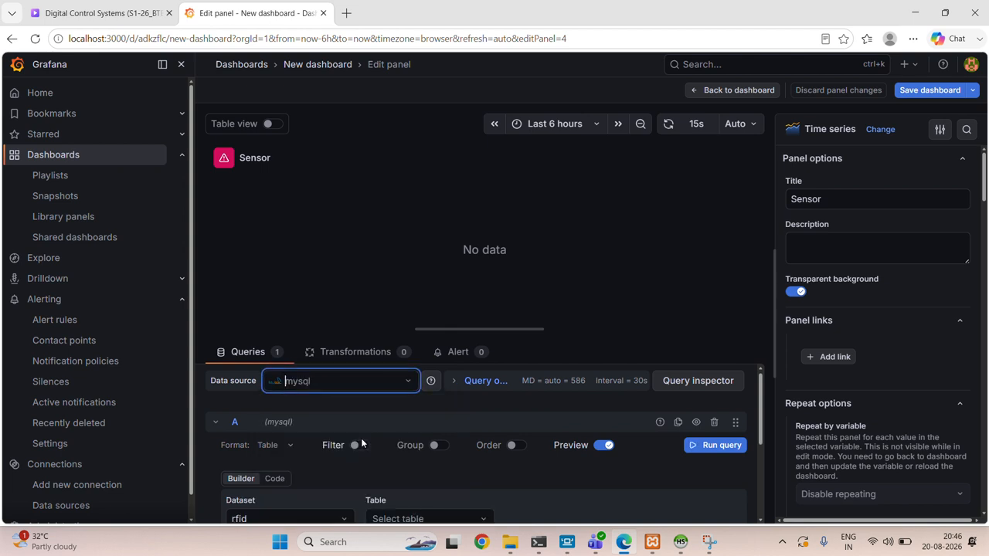
- Check the query's rfid dataset and switch query A from the builder to the code editor
{"action": "scroll", "coordinate": [361, 444], "scroll_direction": "down", "scroll_amount": 2}
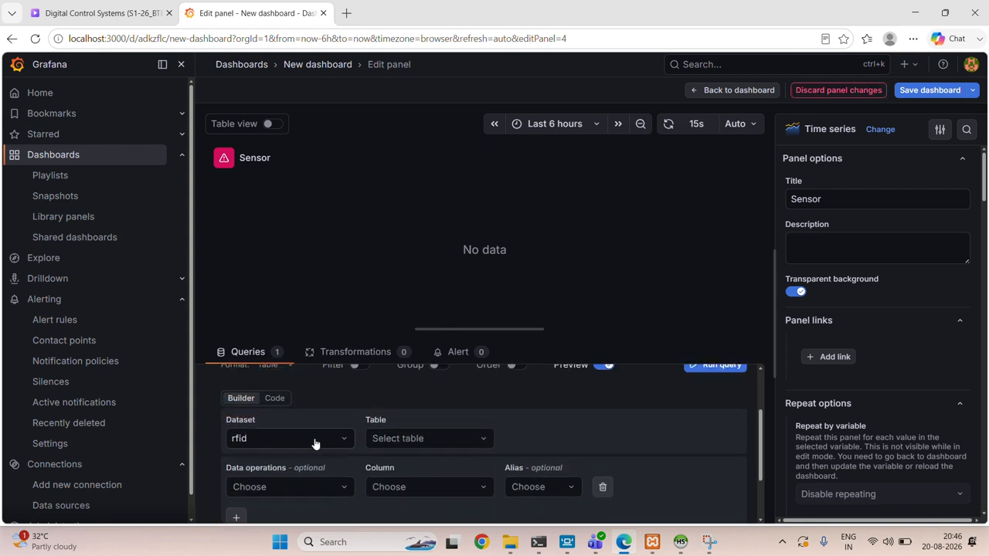
{"action": "left_click", "coordinate": [325, 439]}
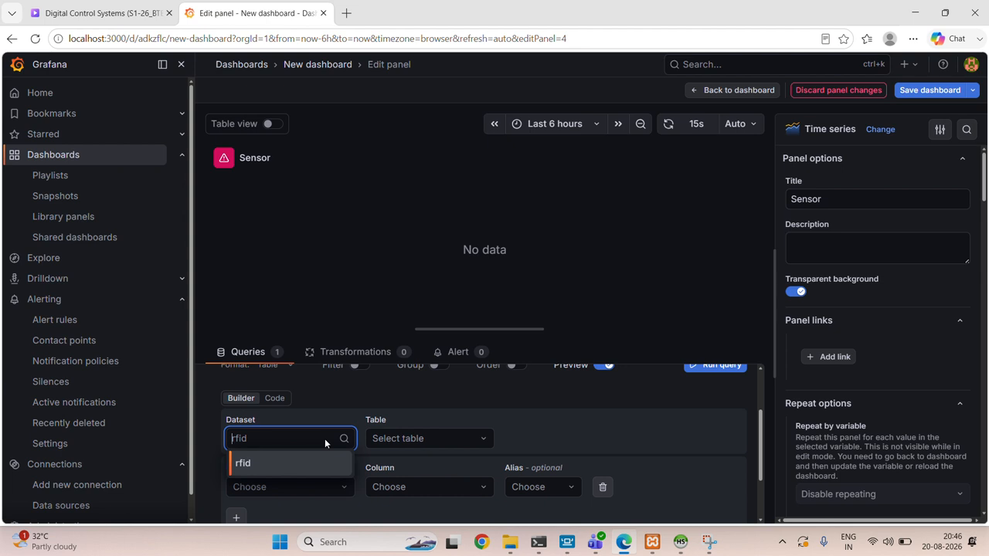
{"action": "left_click", "coordinate": [324, 444]}
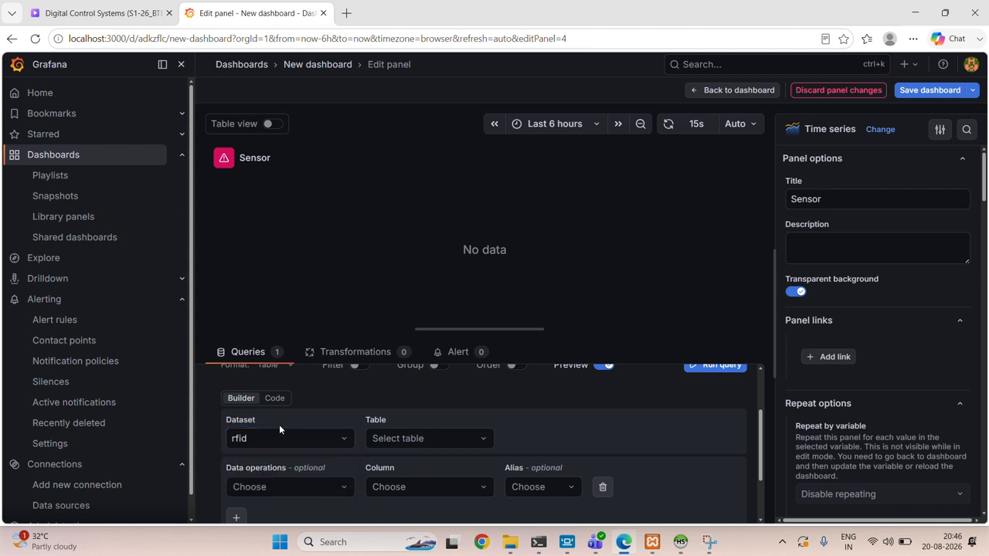
{"action": "scroll", "coordinate": [354, 402], "scroll_direction": "up", "scroll_amount": 2}
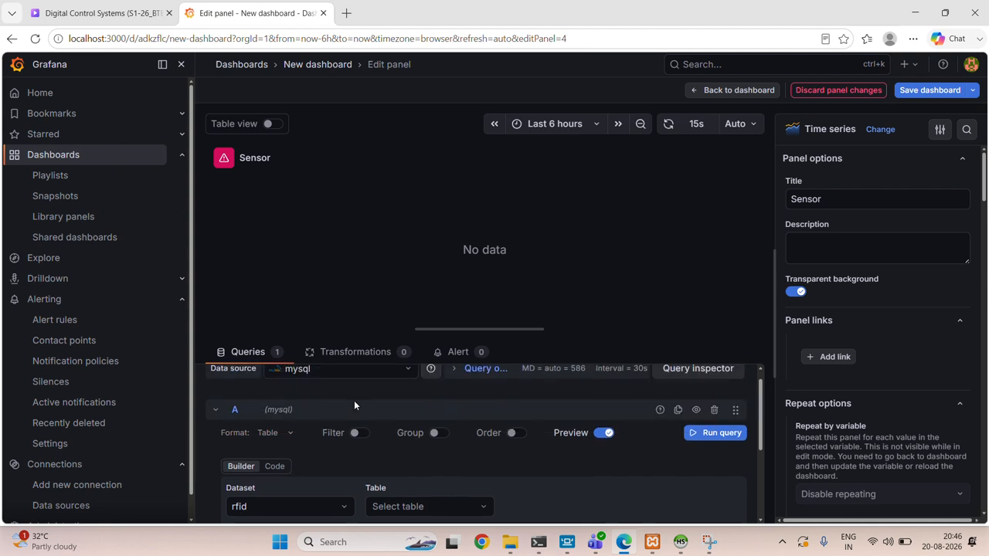
{"action": "scroll", "coordinate": [354, 402], "scroll_direction": "down", "scroll_amount": 3}
{"action": "scroll", "coordinate": [354, 402], "scroll_direction": "up", "scroll_amount": 2}
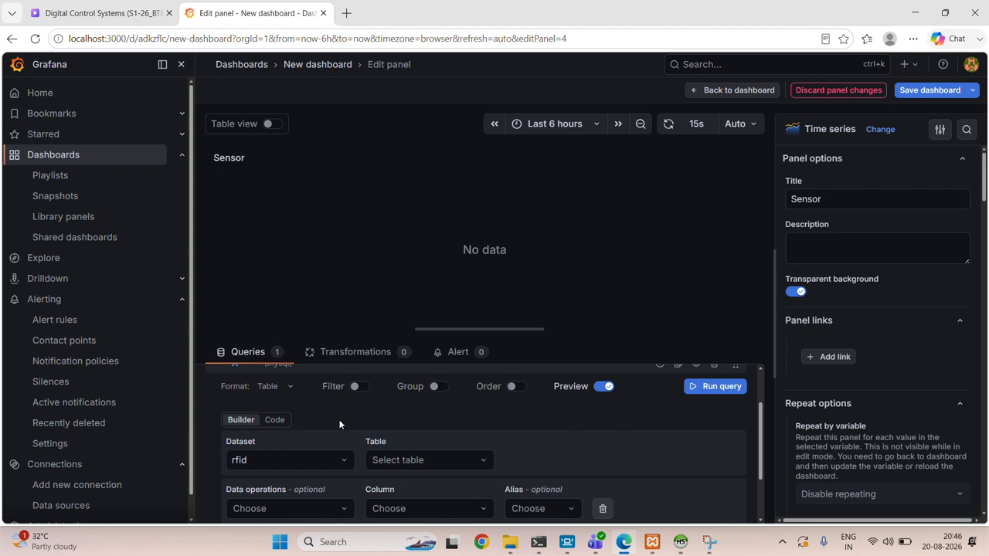
{"action": "left_click", "coordinate": [275, 421]}
{"action": "scroll", "coordinate": [305, 422], "scroll_direction": "up", "scroll_amount": 2}
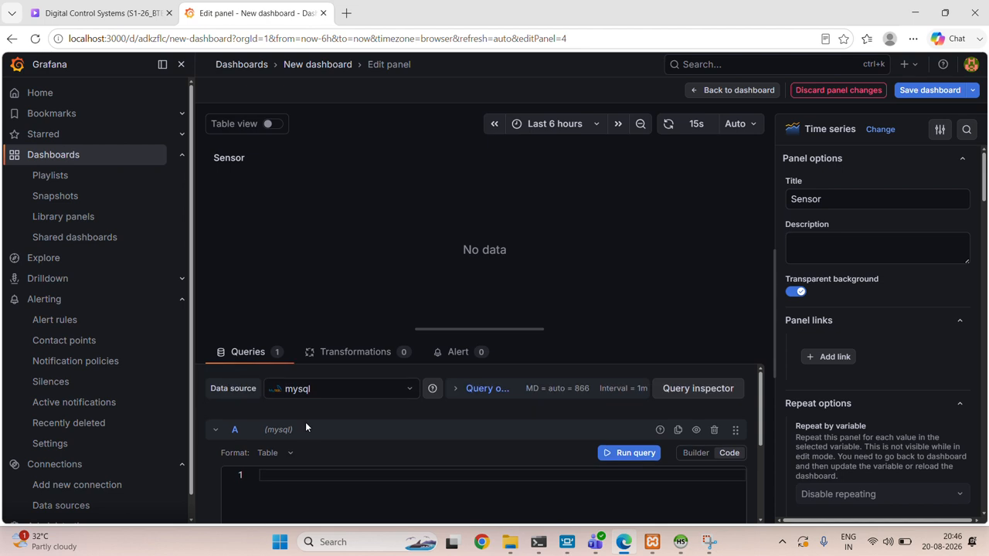
{"action": "scroll", "coordinate": [305, 422], "scroll_direction": "down", "scroll_amount": 3}
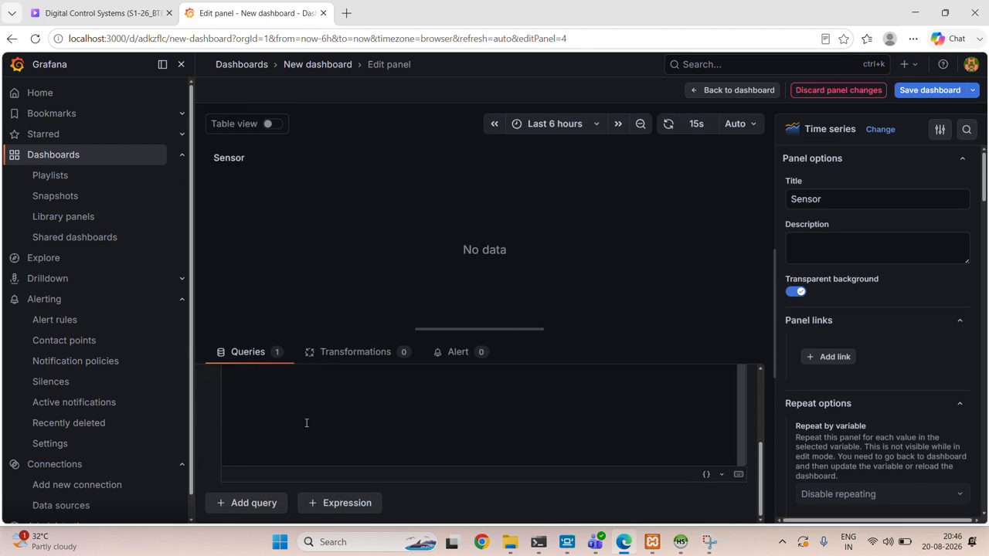
{"action": "scroll", "coordinate": [305, 422], "scroll_direction": "up", "scroll_amount": 3}
- Write the SQL query "select Part,count(*) as count from quality group by Part"
{"action": "left_click", "coordinate": [292, 468]}
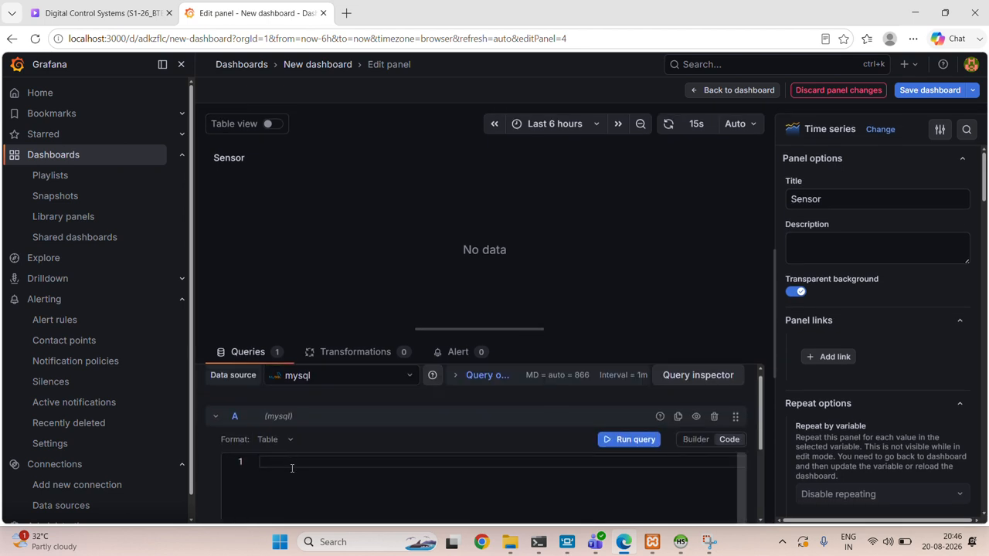
{"action": "type", "text": "select "}
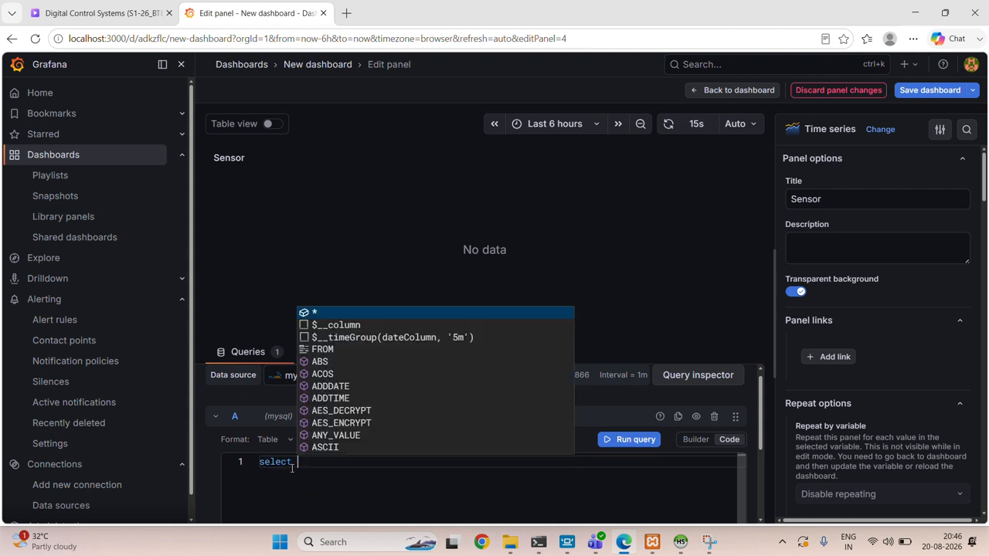
{"action": "type", "text": "Part"}
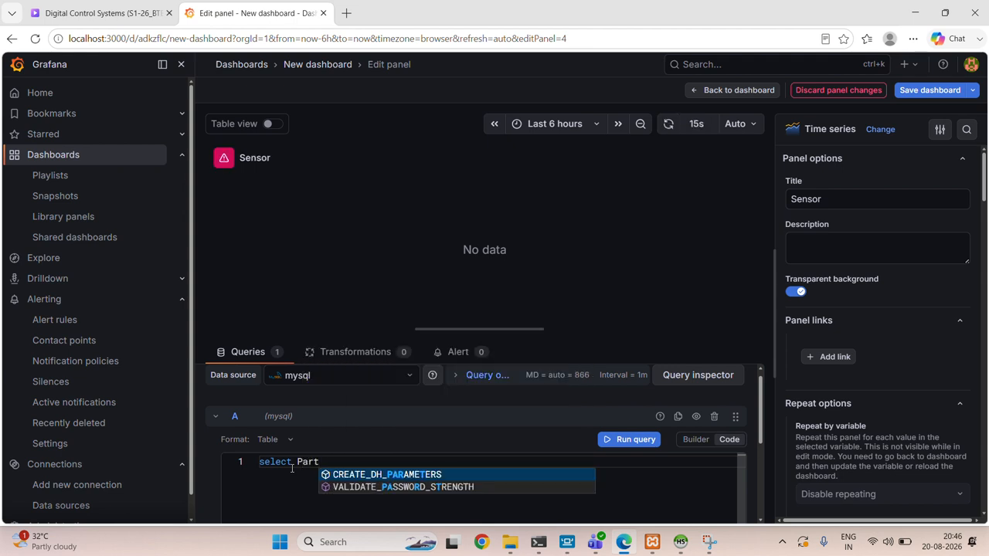
{"action": "type", "text": ",count"}
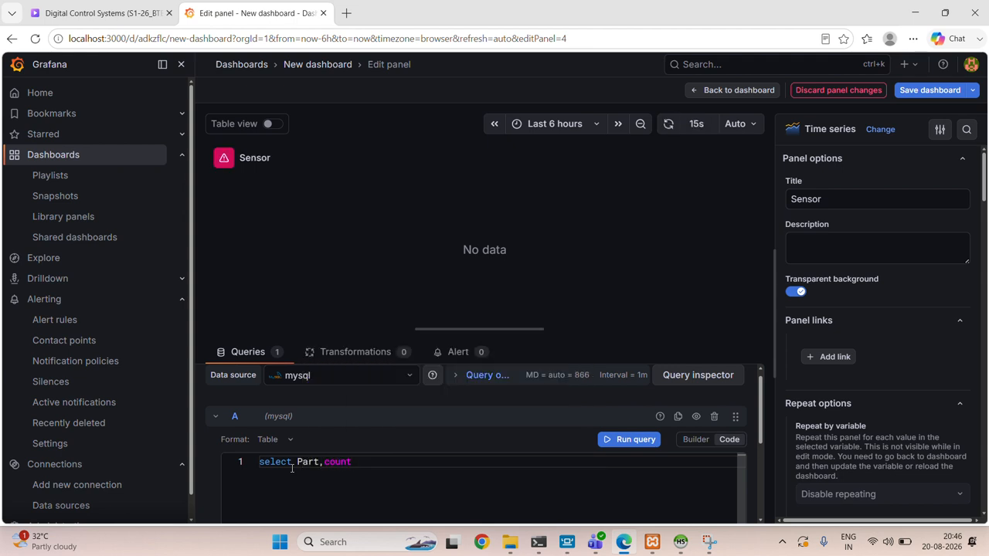
{"action": "type", "text": "("}
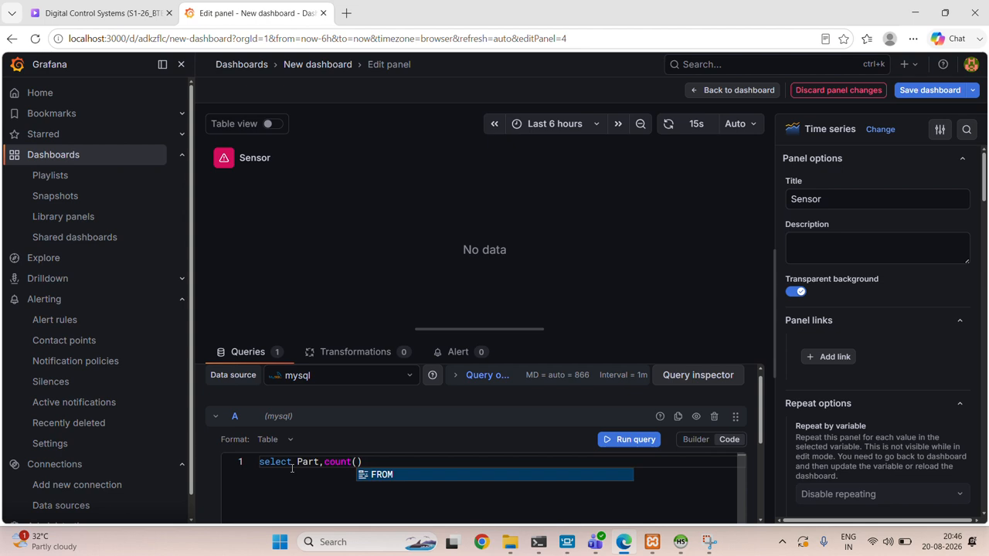
{"action": "type", "text": "*) a"}
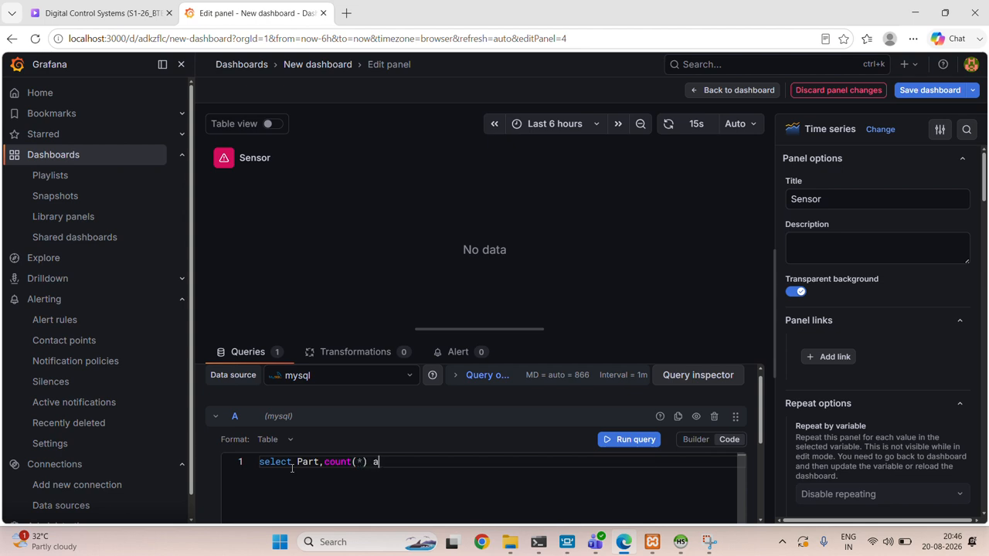
{"action": "type", "text": "s count from "}
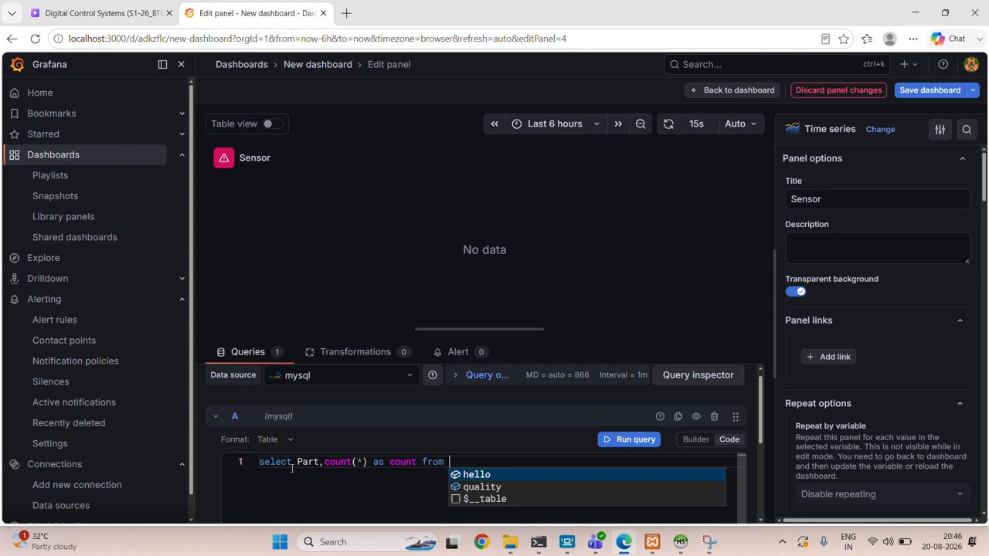
{"action": "type", "text": "quality"}
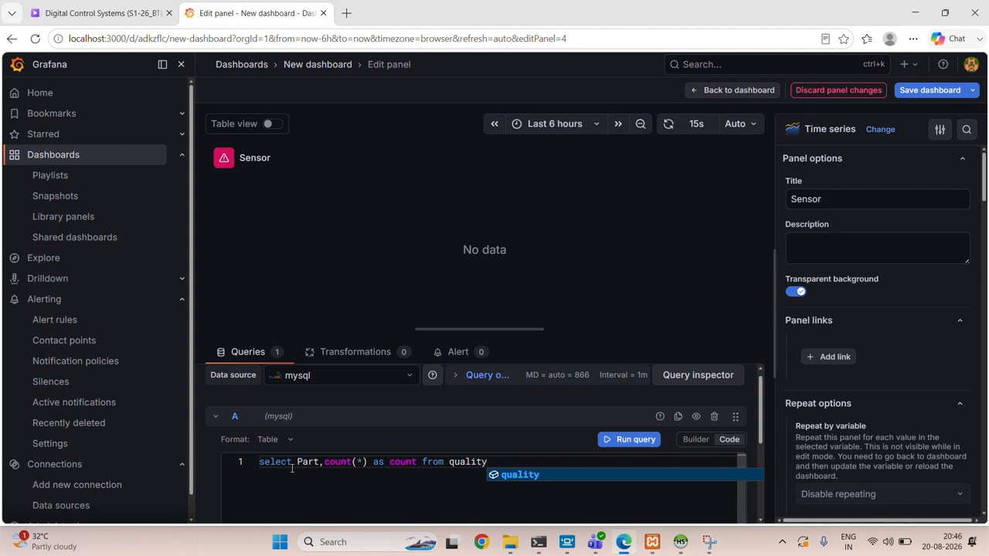
{"action": "type", "text": " group by"}
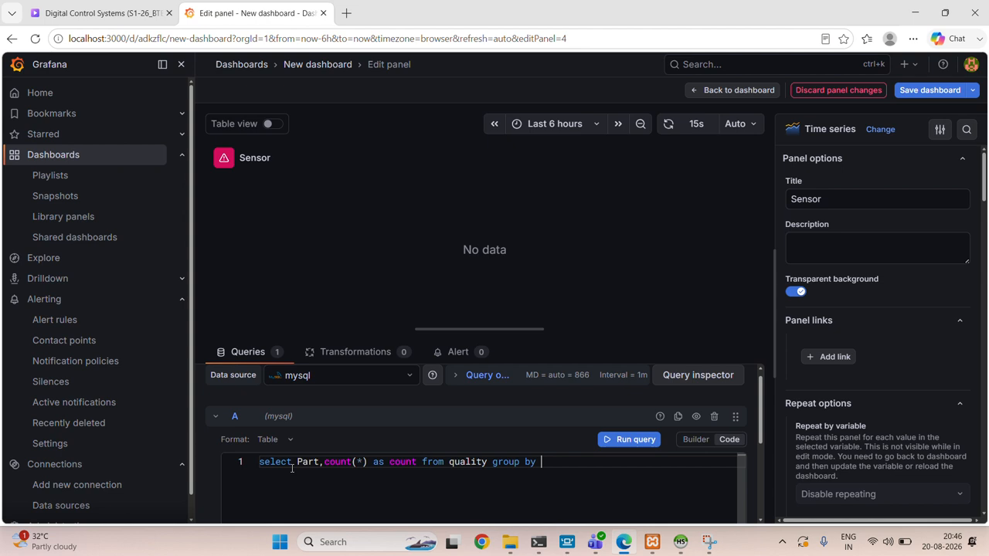
{"action": "type", "text": " Part"}
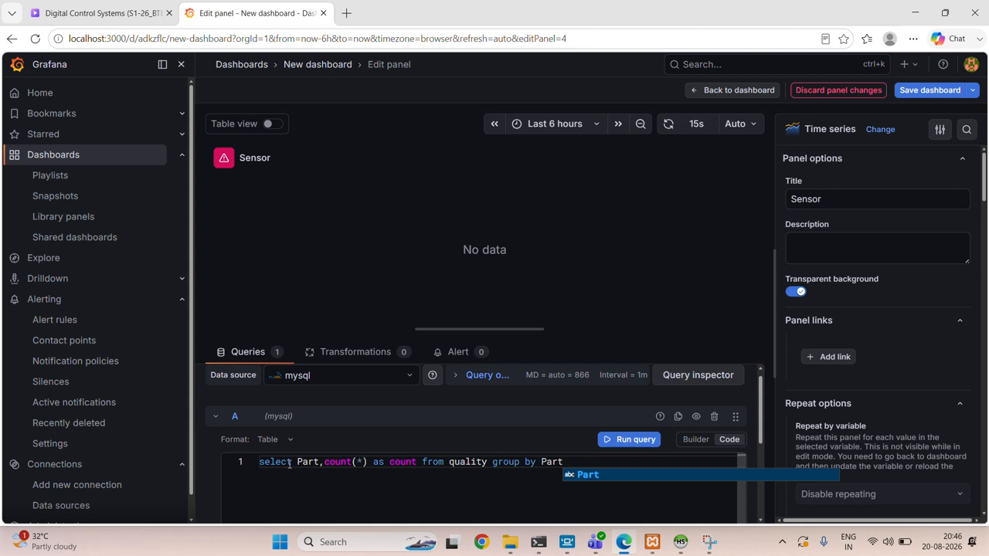
- Turn on the table view for the query results and compare them with the quality table's rows in HeidiSQL
{"action": "left_click_drag", "start_coordinate": [321, 462], "coordinate": [260, 462]}
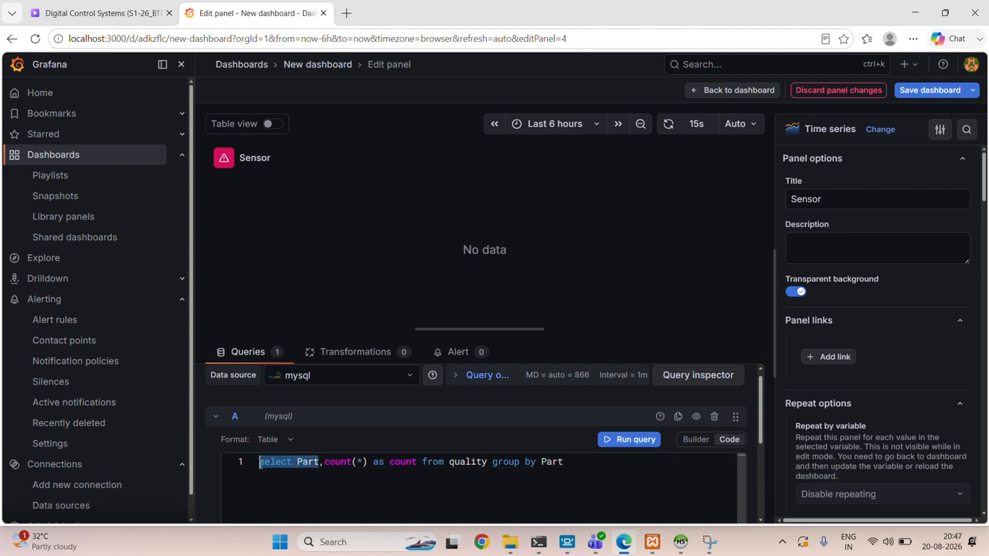
{"action": "left_click_drag", "start_coordinate": [325, 462], "coordinate": [418, 464]}
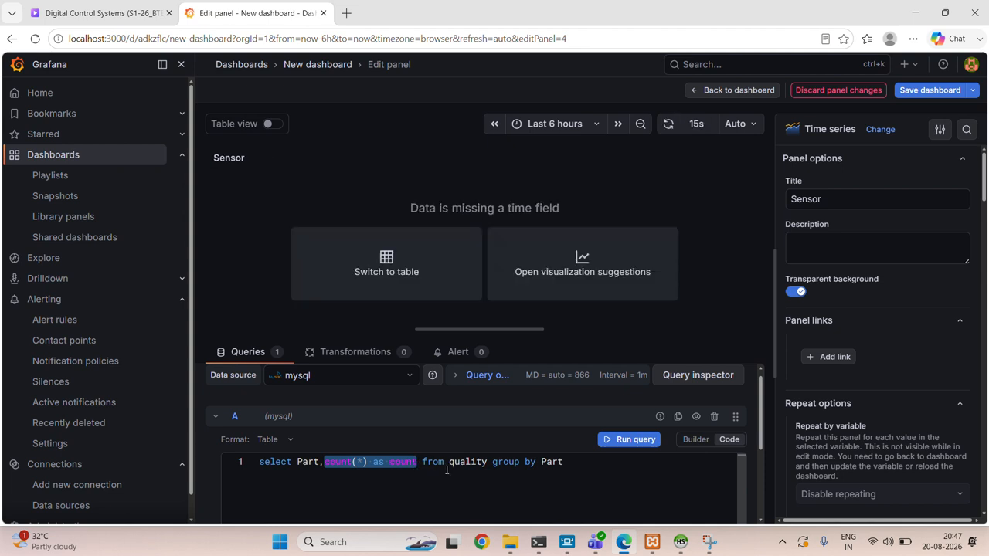
{"action": "left_click", "coordinate": [567, 462]}
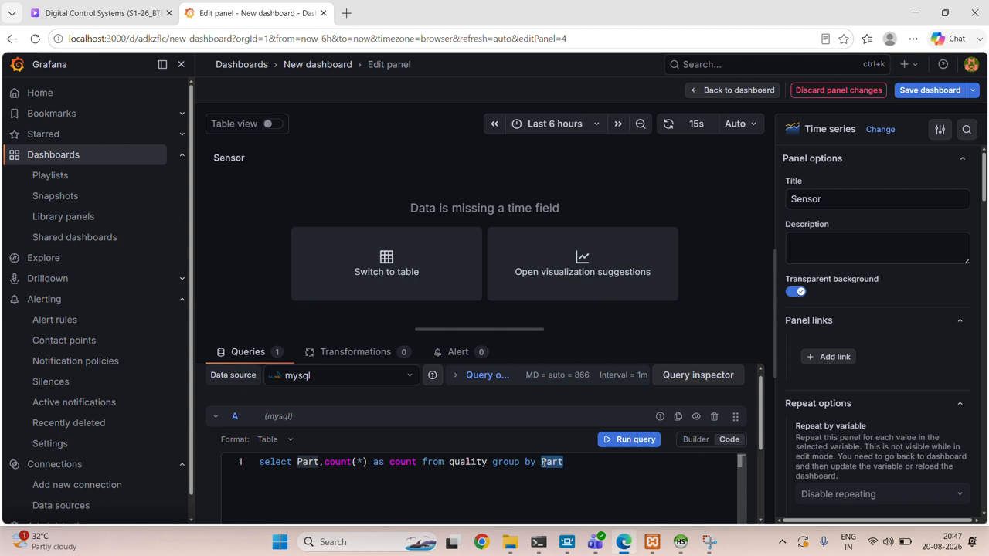
{"action": "left_click", "coordinate": [267, 126]}
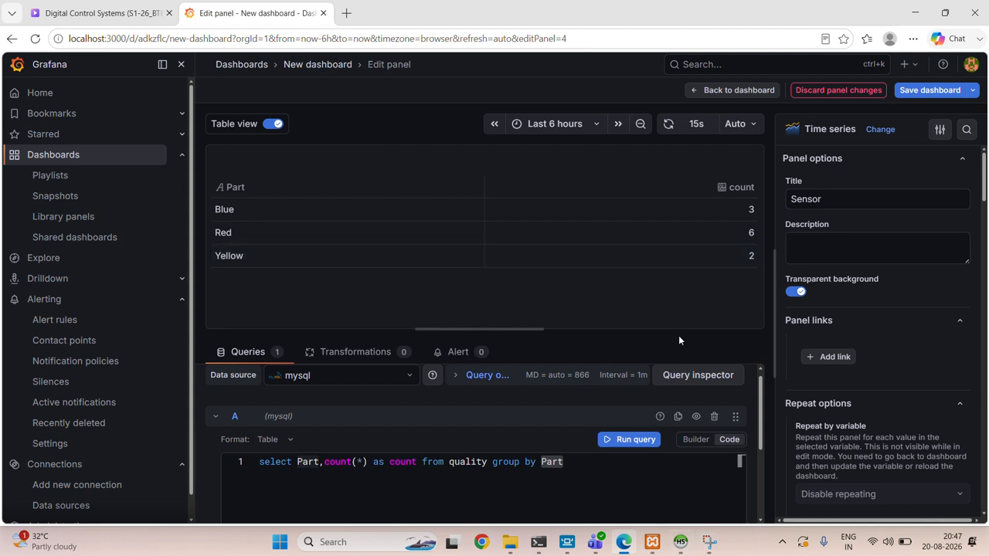
{"action": "left_click", "coordinate": [680, 542]}
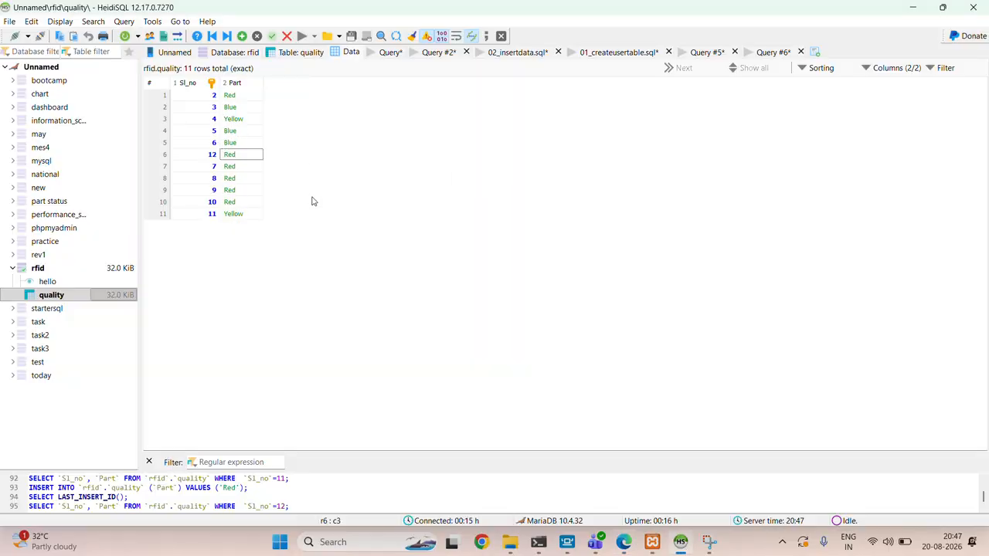
{"action": "left_click", "coordinate": [914, 8]}
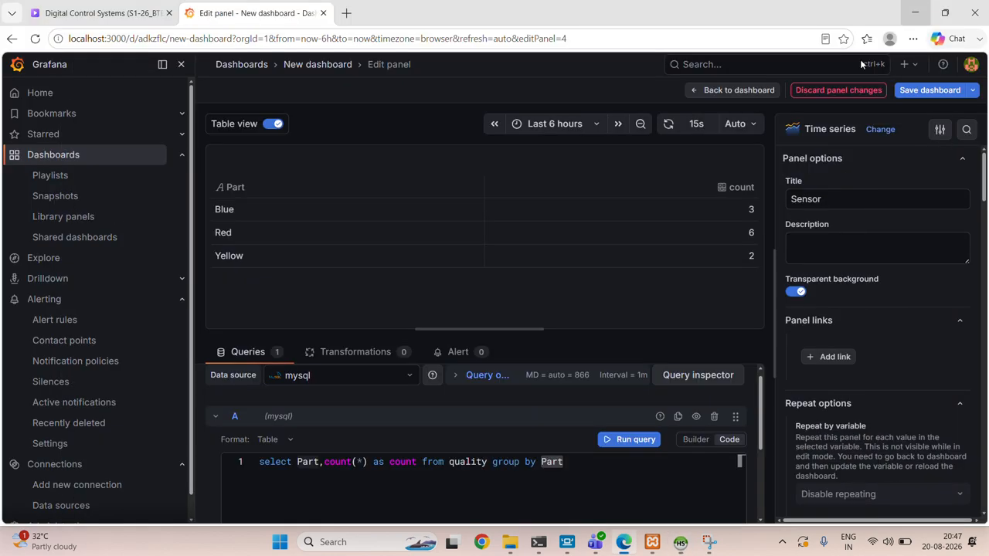
- Switch the panel's visualization from time series to Bar chart and save the dashboard
{"action": "left_click", "coordinate": [881, 131]}
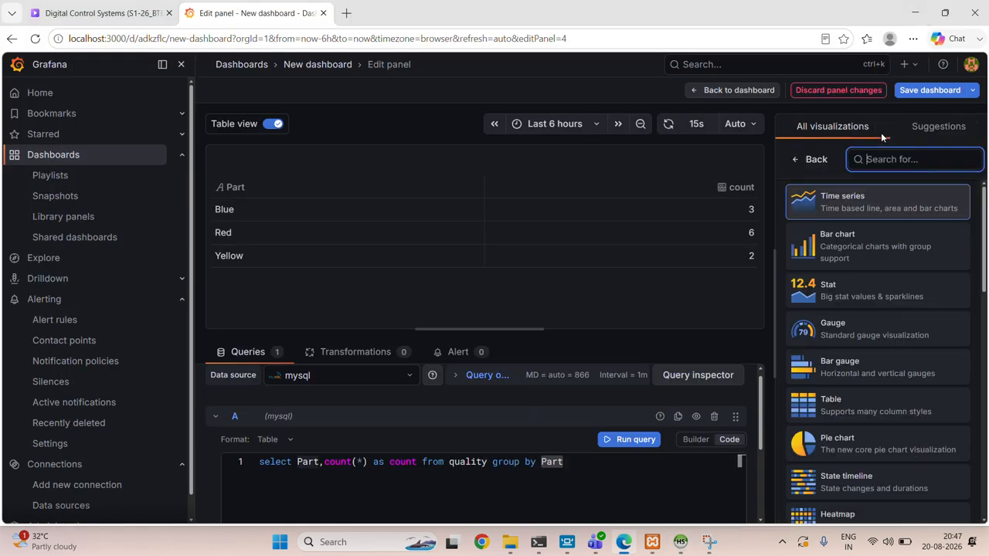
{"action": "left_click", "coordinate": [862, 248]}
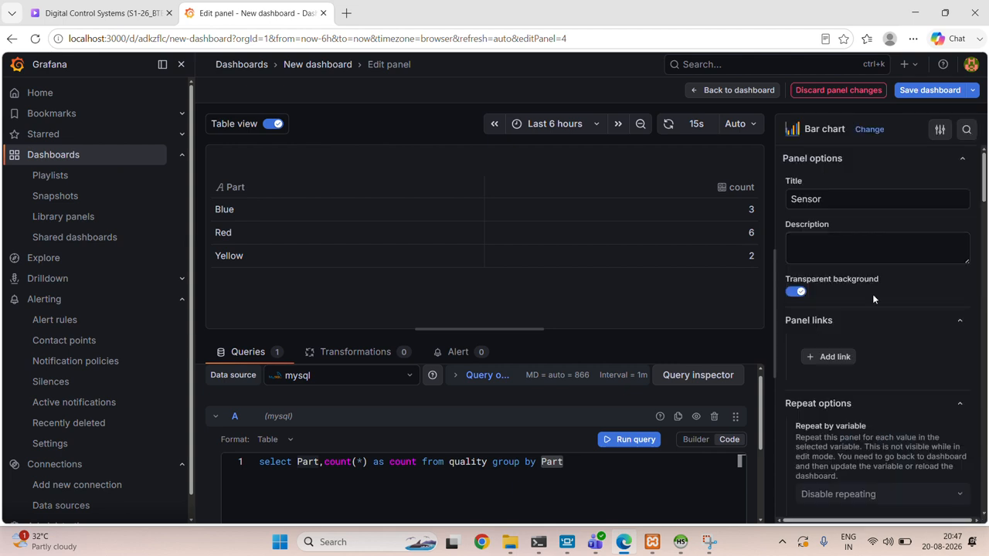
{"action": "left_click", "coordinate": [908, 91]}
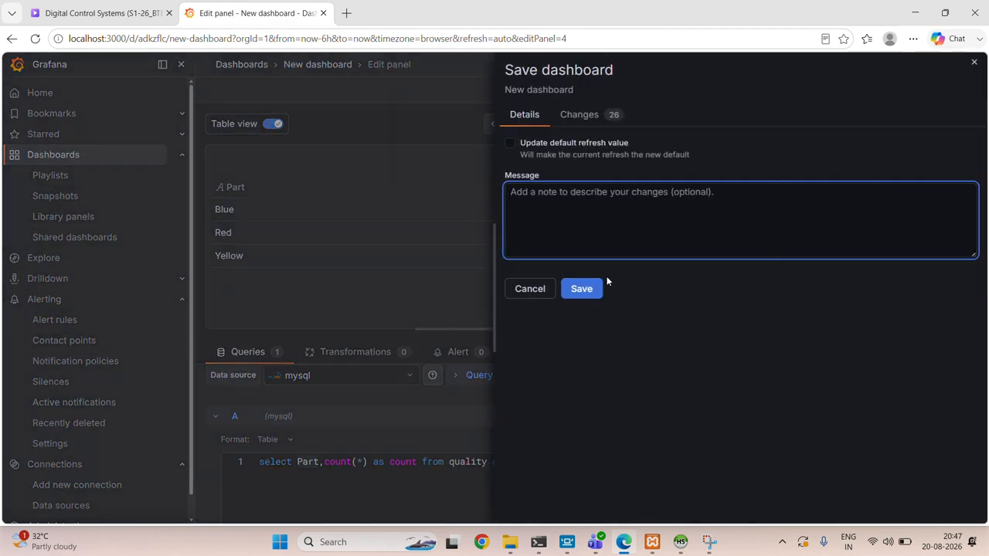
{"action": "left_click", "coordinate": [585, 291]}
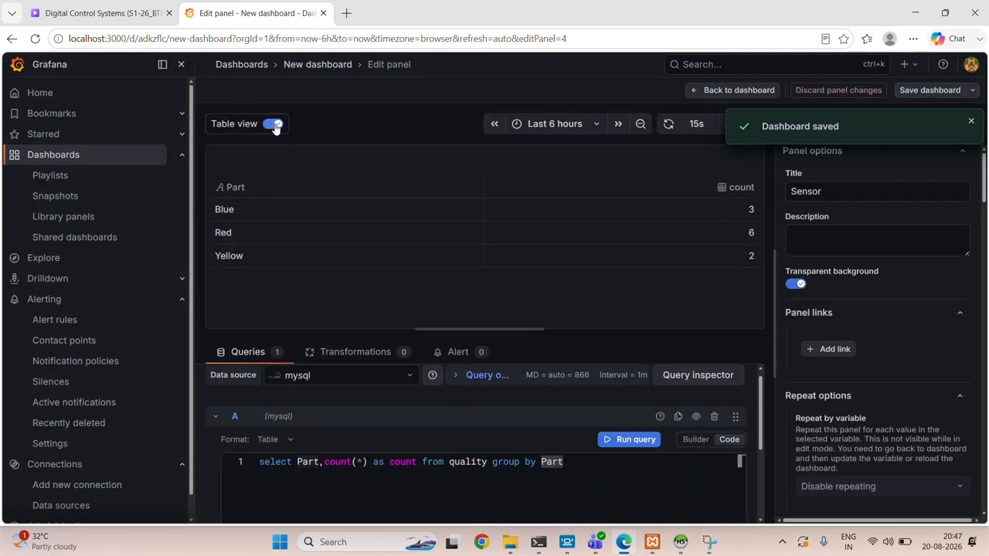
- Turn off the table view and set the bar chart's X axis to the Part field
{"action": "left_click", "coordinate": [274, 123]}
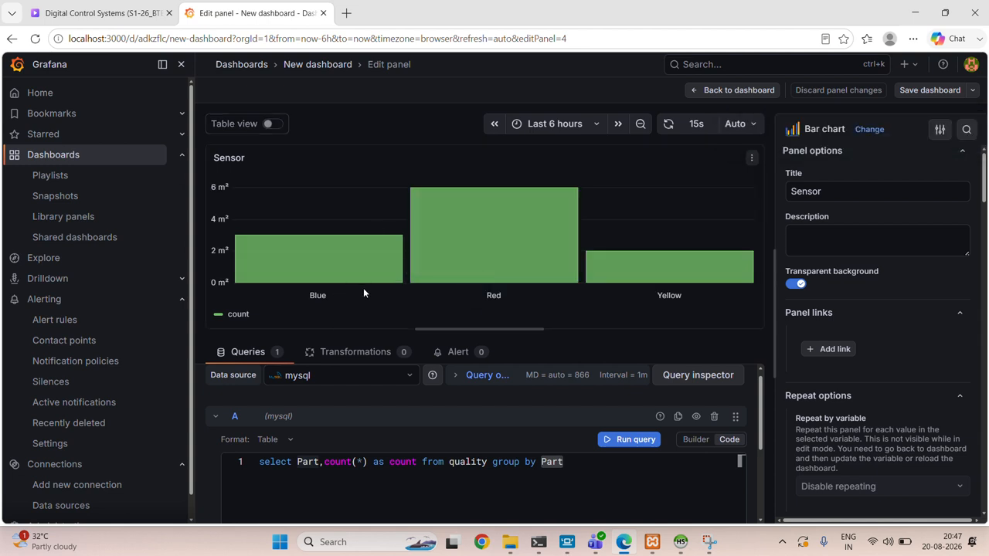
{"action": "scroll", "coordinate": [869, 365], "scroll_direction": "down", "scroll_amount": 4}
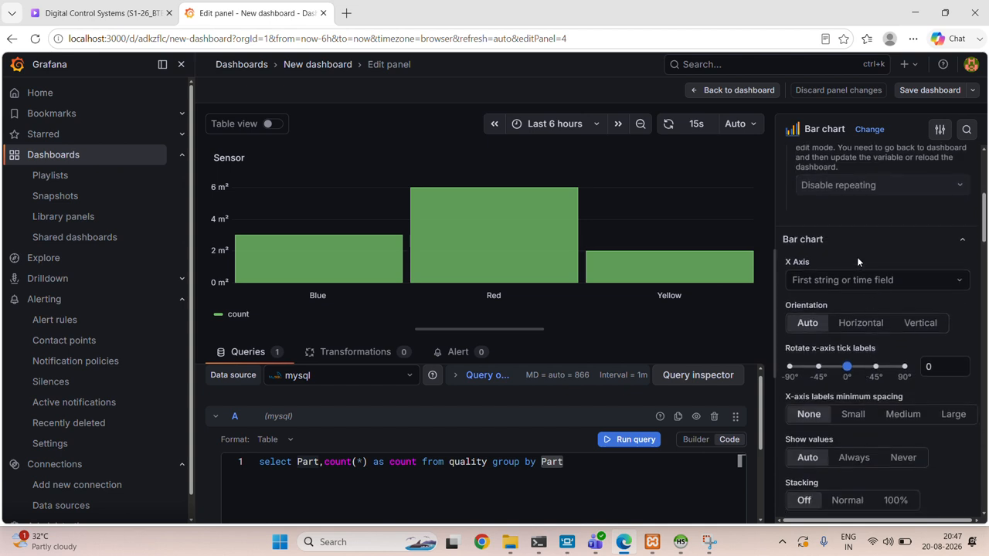
{"action": "left_click", "coordinate": [871, 284]}
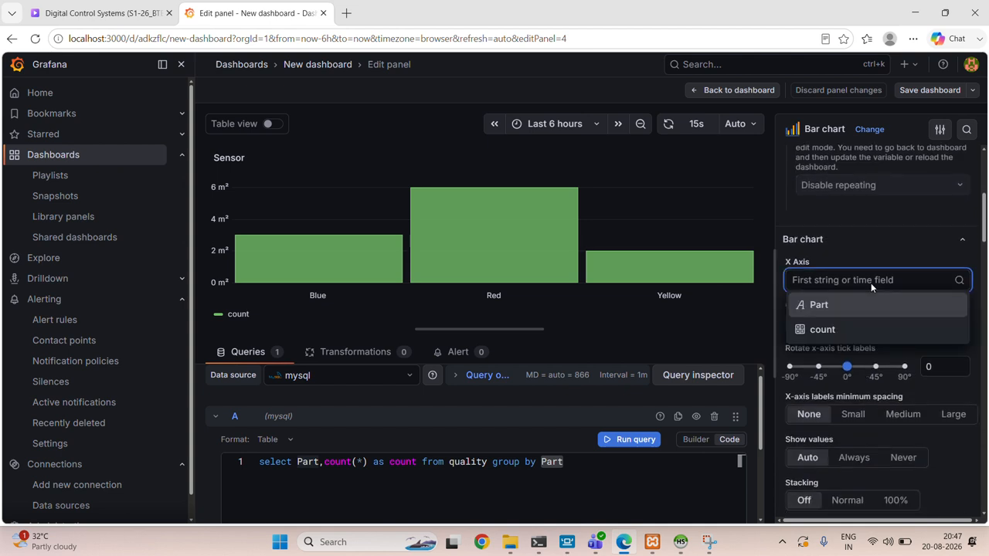
{"action": "left_click", "coordinate": [831, 328]}
{"action": "left_click", "coordinate": [822, 282]}
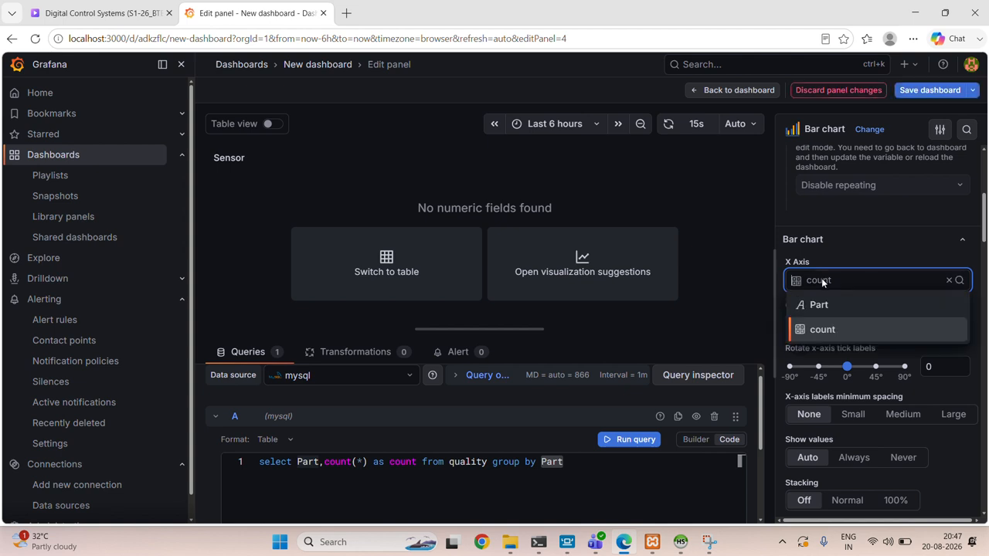
{"action": "left_click", "coordinate": [829, 305]}
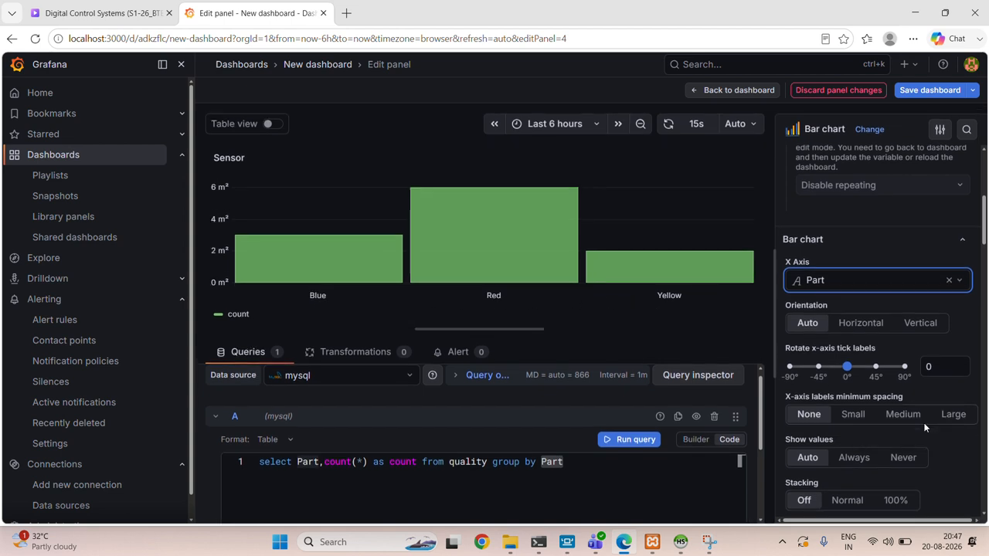
- Try the Horizontal and Vertical bar orientations and return the orientation to Auto
{"action": "scroll", "coordinate": [860, 237], "scroll_direction": "down", "scroll_amount": 1}
{"action": "left_click", "coordinate": [860, 230]}
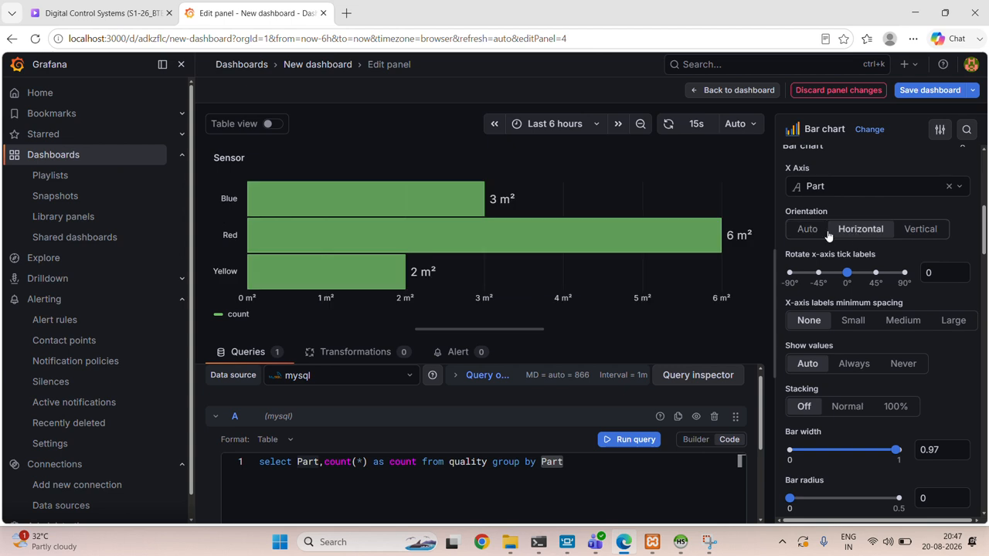
{"action": "left_click", "coordinate": [808, 229]}
{"action": "left_click", "coordinate": [867, 236]}
{"action": "left_click", "coordinate": [906, 234]}
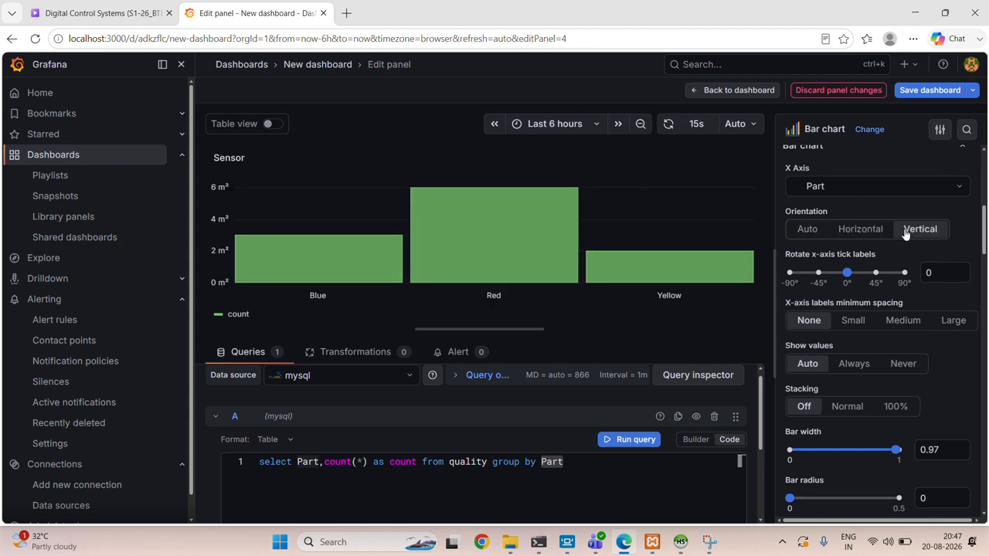
{"action": "left_click", "coordinate": [810, 229]}
- Try Small minimum spacing for the x-axis labels and return it to None
{"action": "scroll", "coordinate": [887, 355], "scroll_direction": "down", "scroll_amount": 1}
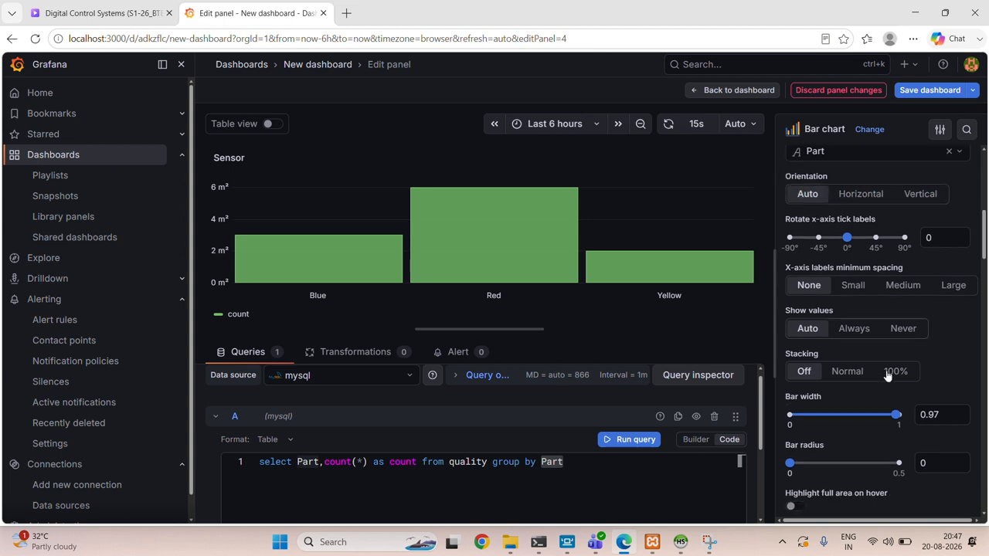
{"action": "scroll", "coordinate": [855, 274], "scroll_direction": "down", "scroll_amount": 2}
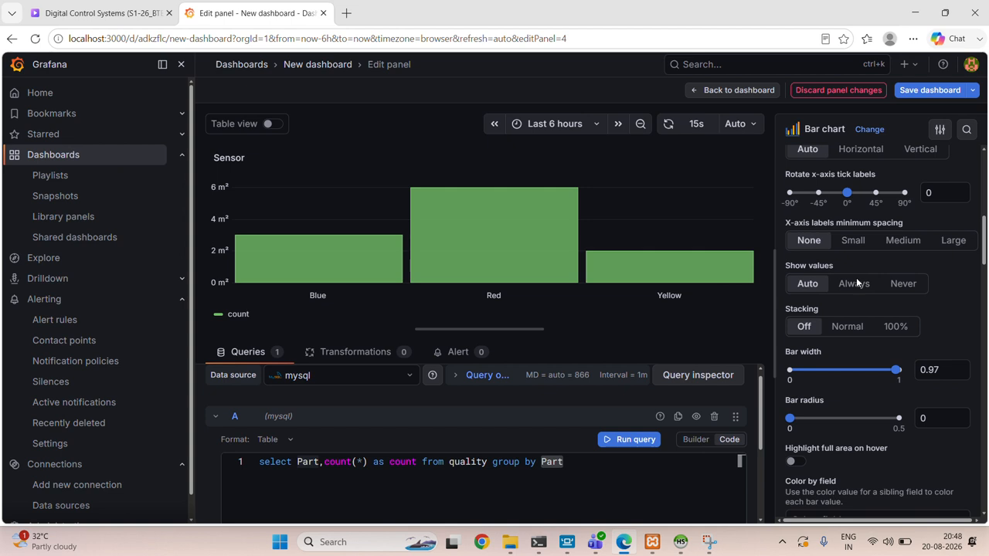
{"action": "left_click", "coordinate": [849, 231]}
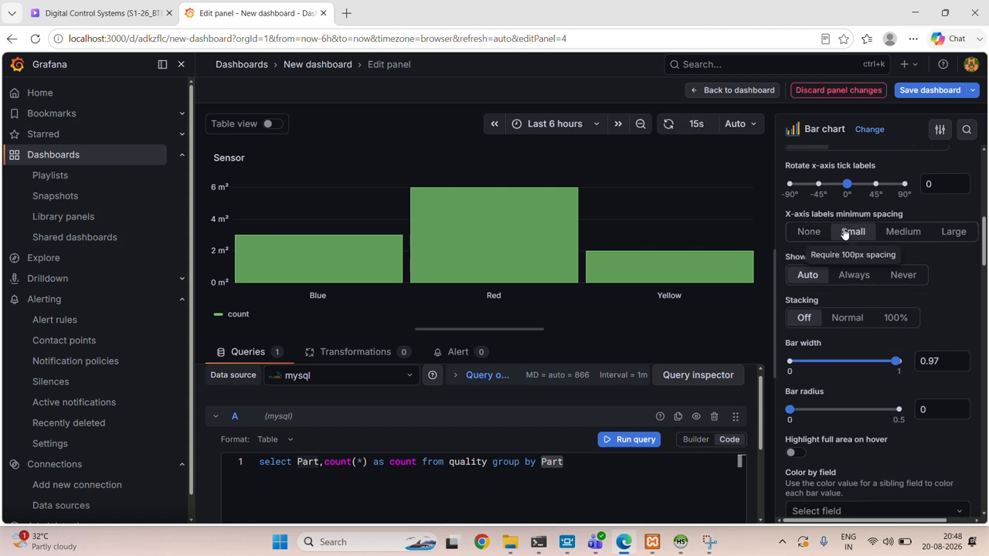
{"action": "left_click", "coordinate": [824, 235]}
- Set the bar chart's Color by field option to Part
{"action": "scroll", "coordinate": [876, 289], "scroll_direction": "down", "scroll_amount": 3}
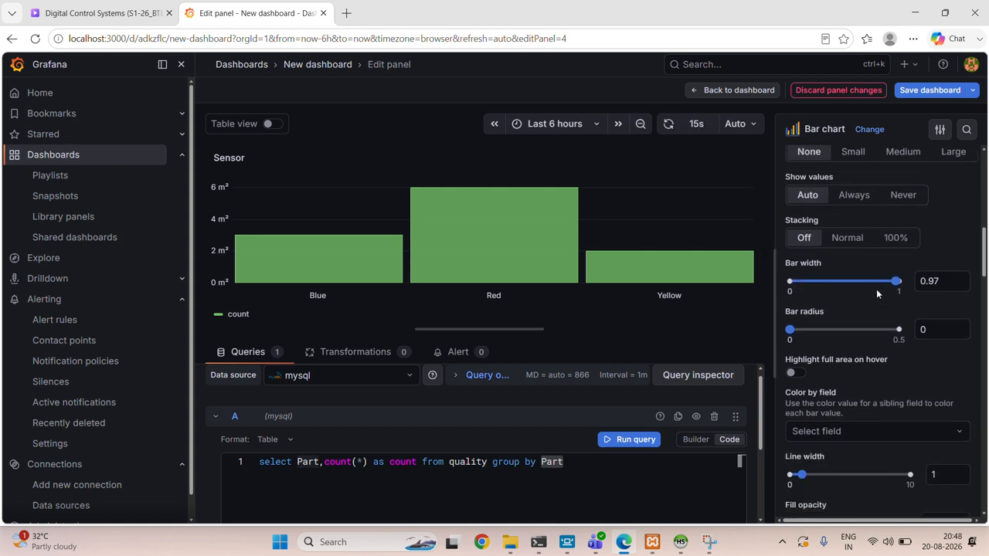
{"action": "left_click", "coordinate": [867, 296]}
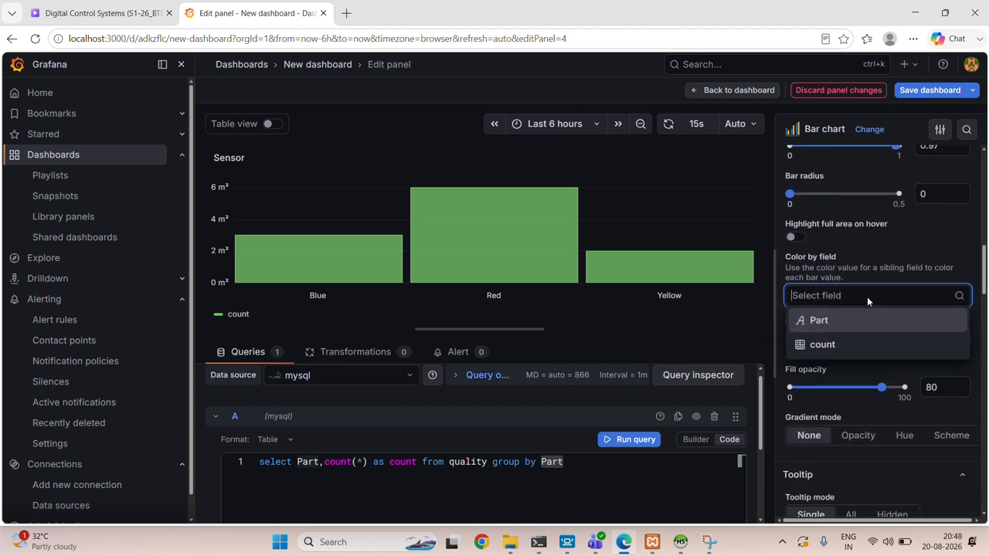
{"action": "left_click", "coordinate": [855, 340]}
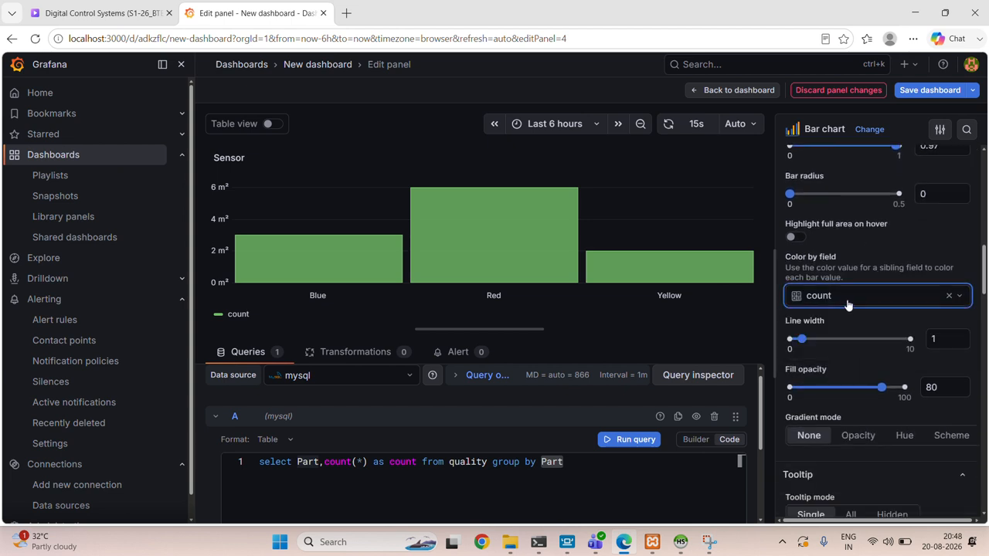
{"action": "left_click", "coordinate": [849, 298]}
{"action": "left_click", "coordinate": [838, 330]}
- Look through the legend value choices and try the Series axis color, returning it to Text
{"action": "scroll", "coordinate": [837, 329], "scroll_direction": "down", "scroll_amount": 2}
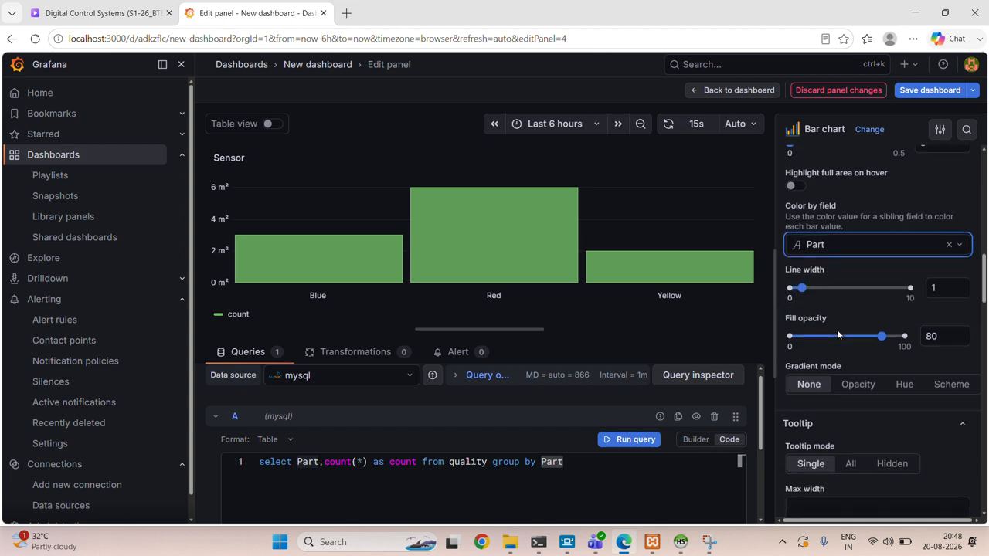
{"action": "scroll", "coordinate": [844, 287], "scroll_direction": "down", "scroll_amount": 1}
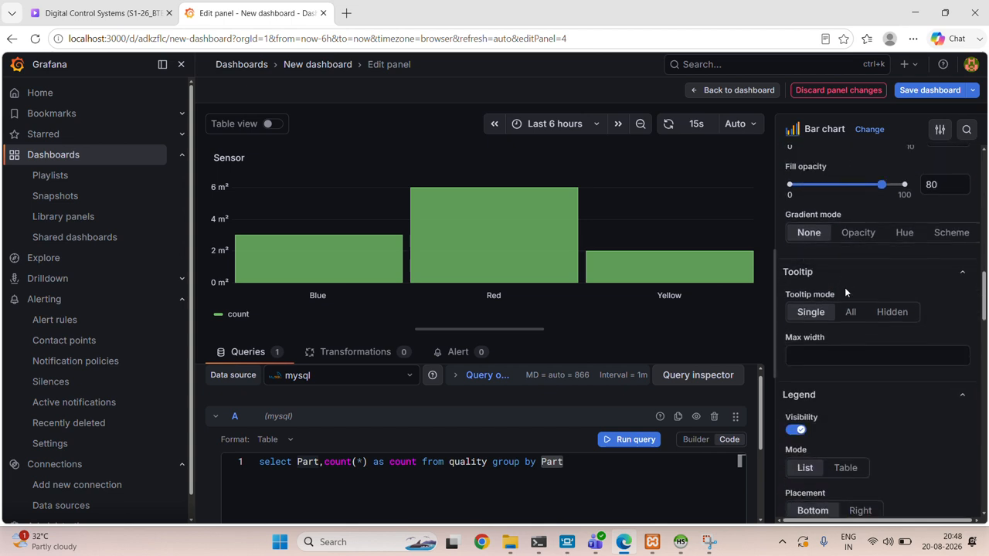
{"action": "scroll", "coordinate": [849, 353], "scroll_direction": "down", "scroll_amount": 3}
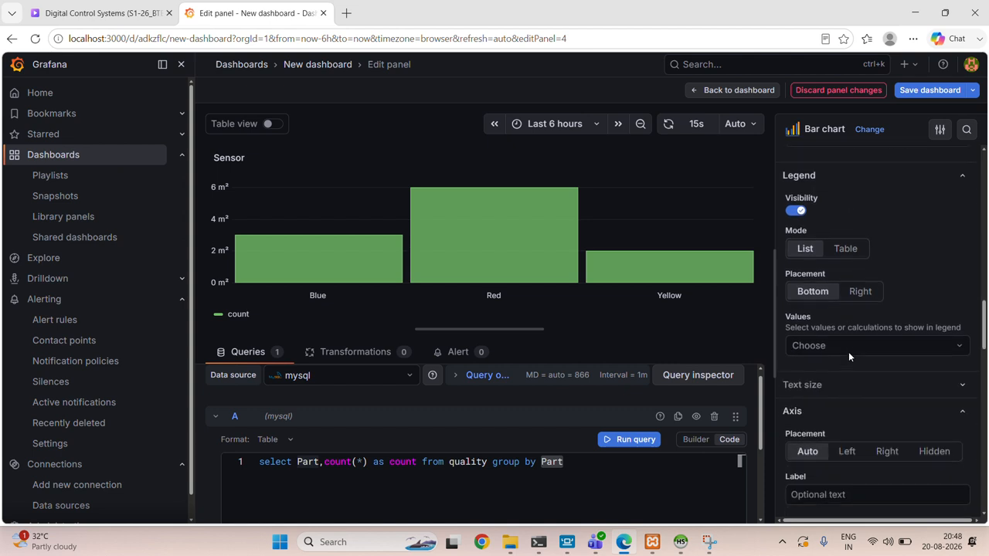
{"action": "left_click", "coordinate": [852, 299]}
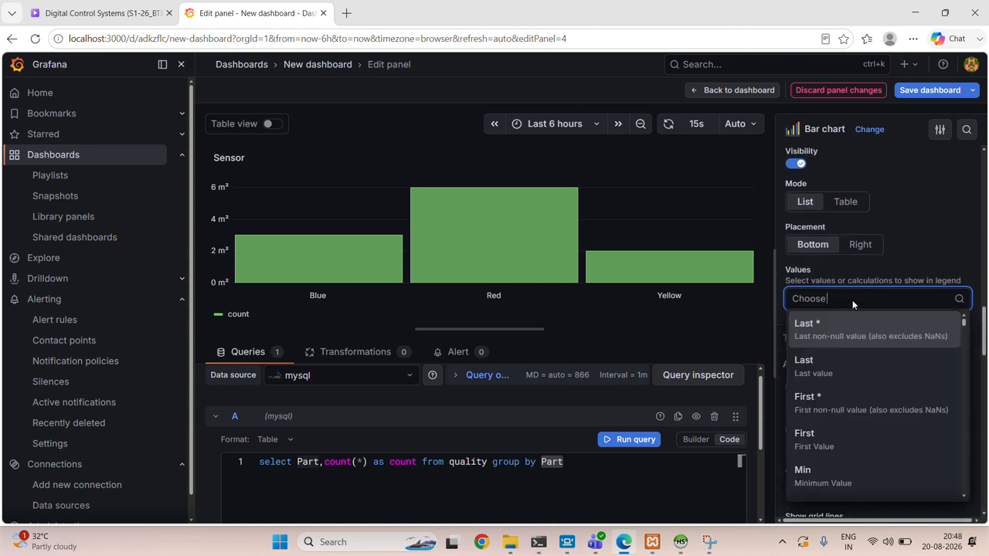
{"action": "left_click", "coordinate": [853, 303]}
{"action": "scroll", "coordinate": [852, 303], "scroll_direction": "down", "scroll_amount": 4}
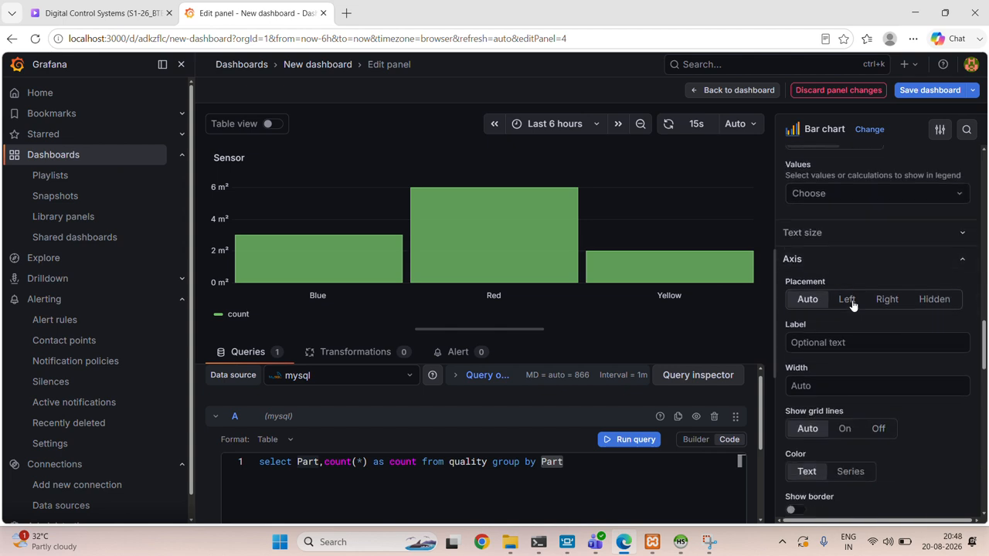
{"action": "scroll", "coordinate": [853, 305], "scroll_direction": "down", "scroll_amount": 3}
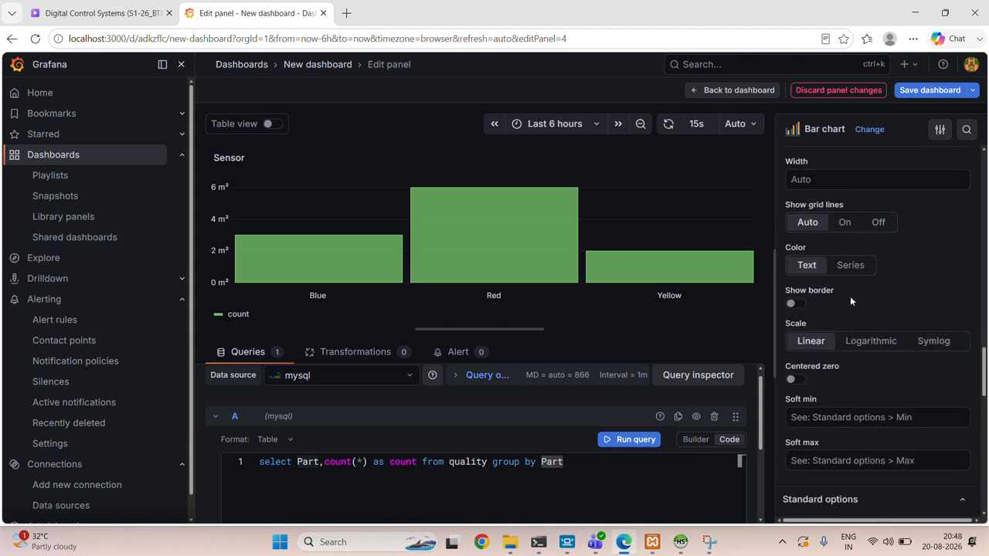
{"action": "left_click", "coordinate": [841, 270]}
{"action": "left_click", "coordinate": [815, 268]}
- Clear the Square Meters (m²) unit from the panel's standard options
{"action": "scroll", "coordinate": [914, 343], "scroll_direction": "down", "scroll_amount": 4}
{"action": "scroll", "coordinate": [904, 328], "scroll_direction": "down", "scroll_amount": 1}
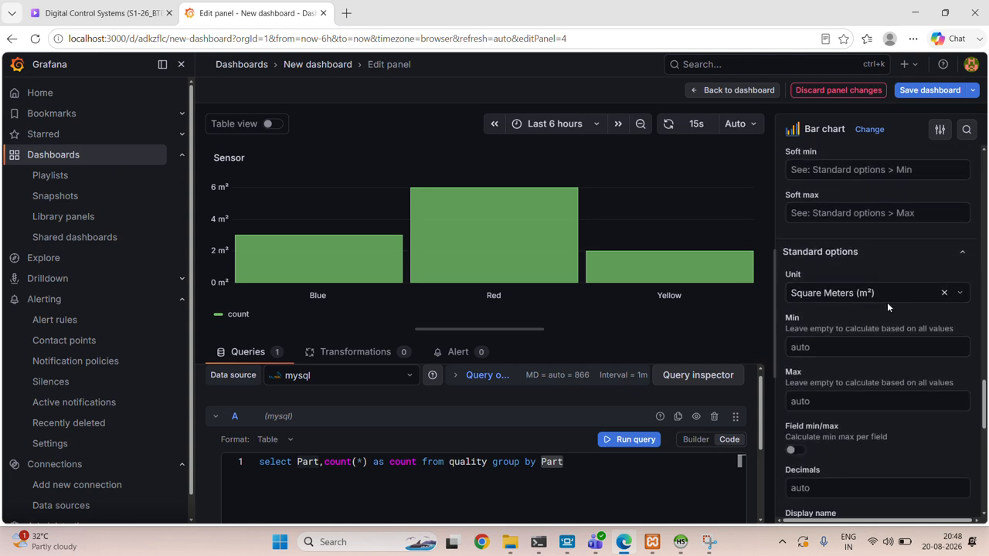
{"action": "left_click", "coordinate": [944, 292]}
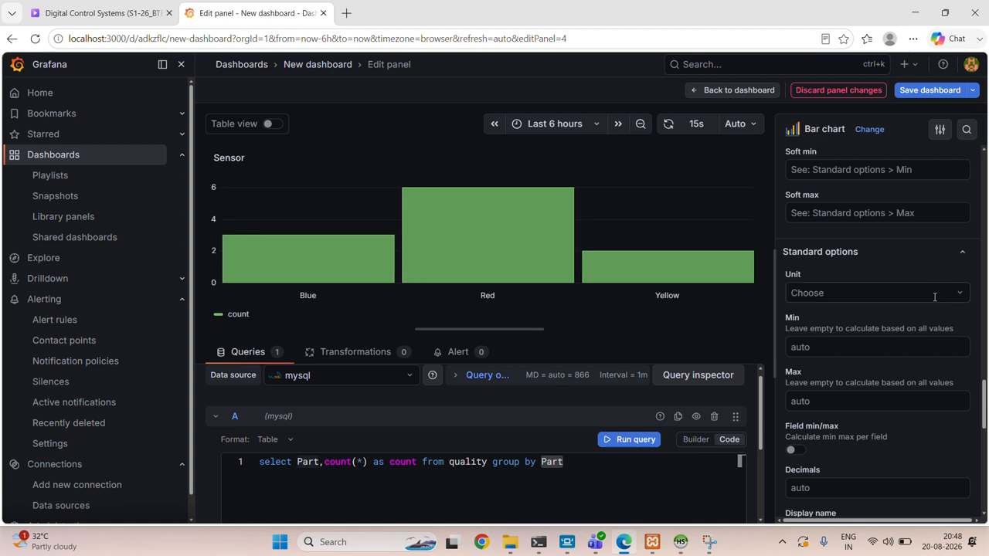
- Try the Classic palette (by series name) and Classic palette color schemes on the bars
{"action": "scroll", "coordinate": [902, 373], "scroll_direction": "down", "scroll_amount": 1}
{"action": "scroll", "coordinate": [902, 373], "scroll_direction": "down", "scroll_amount": 3}
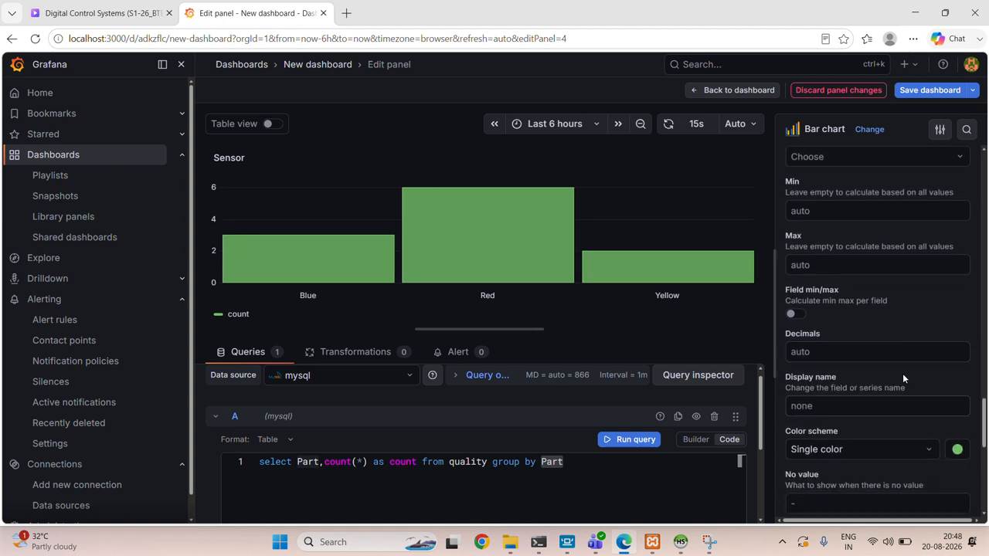
{"action": "left_click", "coordinate": [858, 323]}
{"action": "scroll", "coordinate": [857, 323], "scroll_direction": "down", "scroll_amount": 3}
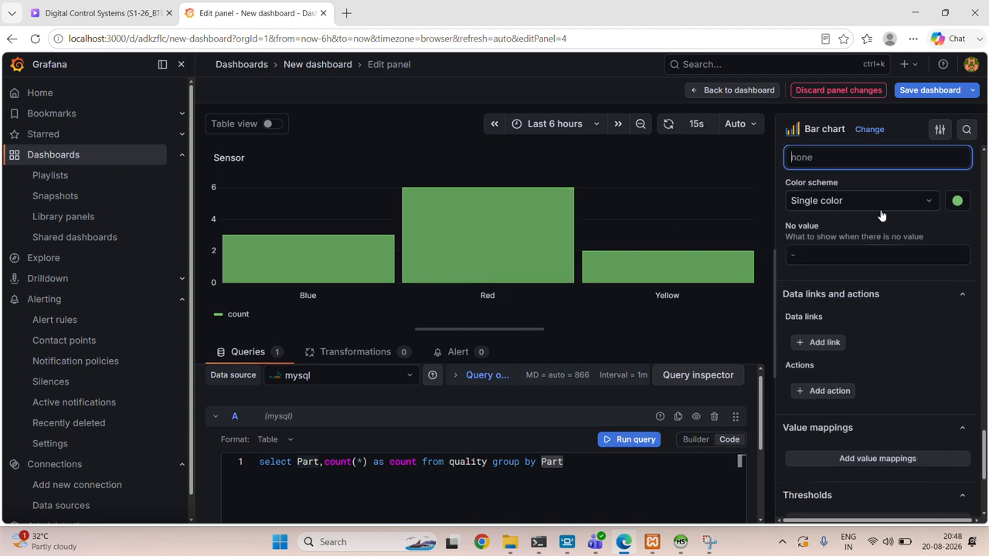
{"action": "left_click", "coordinate": [886, 204]}
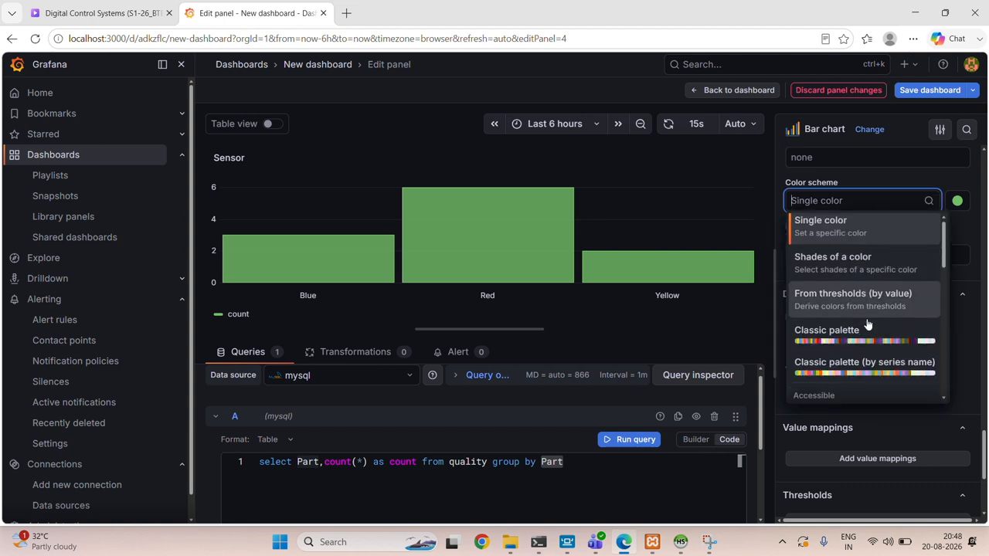
{"action": "scroll", "coordinate": [853, 348], "scroll_direction": "down", "scroll_amount": 1}
{"action": "left_click", "coordinate": [852, 347]}
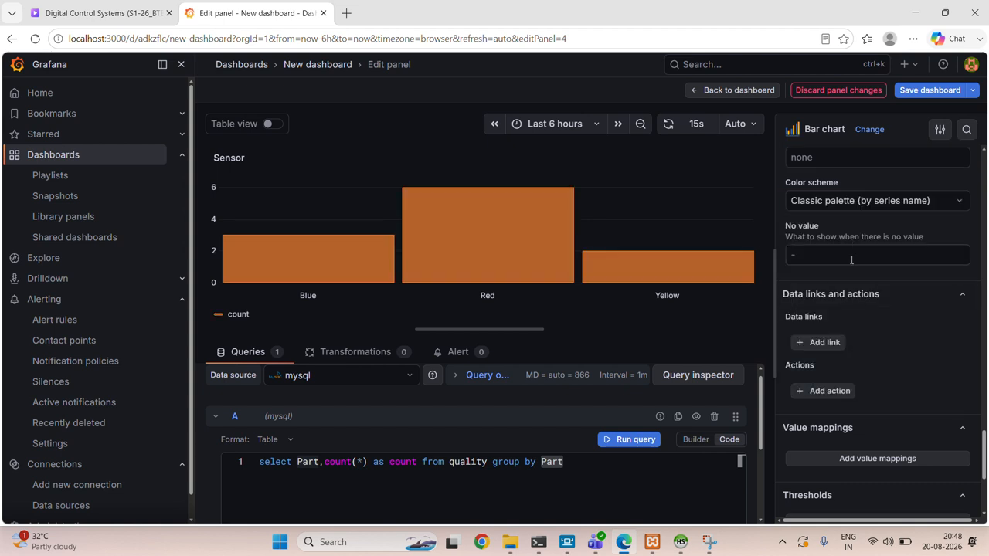
{"action": "left_click", "coordinate": [839, 207]}
{"action": "left_click", "coordinate": [836, 333]}
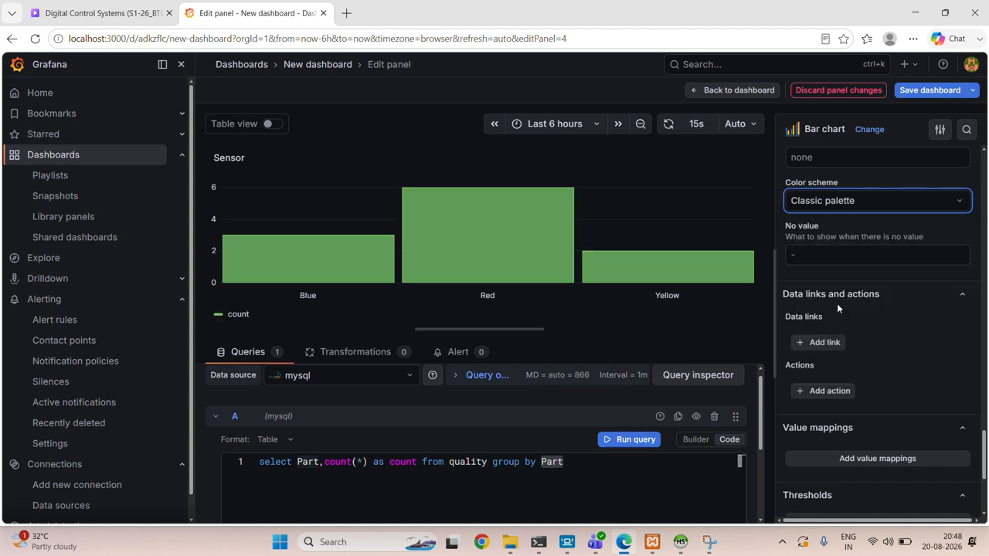
- Set the bar chart's color scheme to Shades of a color
{"action": "left_click", "coordinate": [838, 203]}
{"action": "scroll", "coordinate": [836, 298], "scroll_direction": "down", "scroll_amount": 2}
{"action": "scroll", "coordinate": [835, 300], "scroll_direction": "up", "scroll_amount": 3}
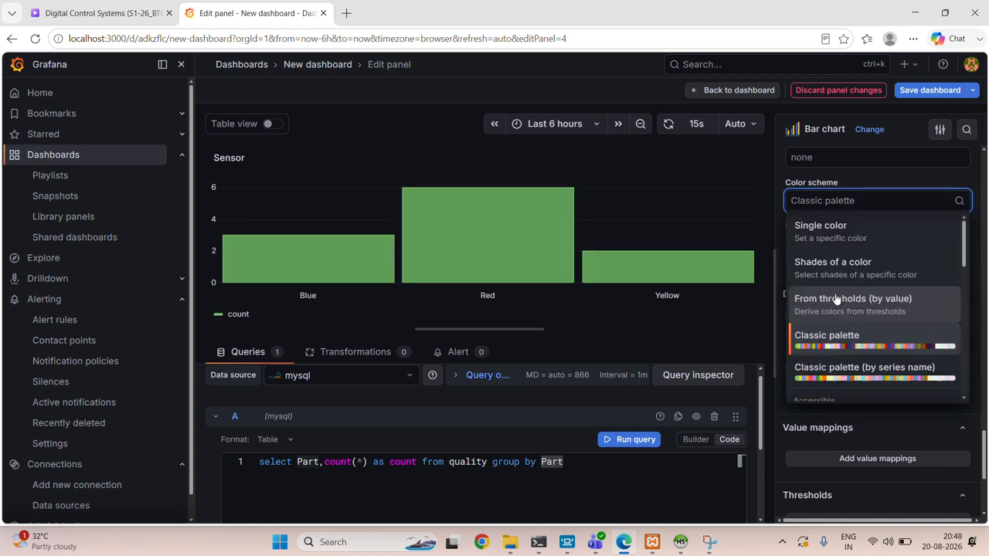
{"action": "left_click", "coordinate": [821, 272]}
- Try the Viridis (by value) color scheme and return to Shades of a color
{"action": "left_click", "coordinate": [830, 202]}
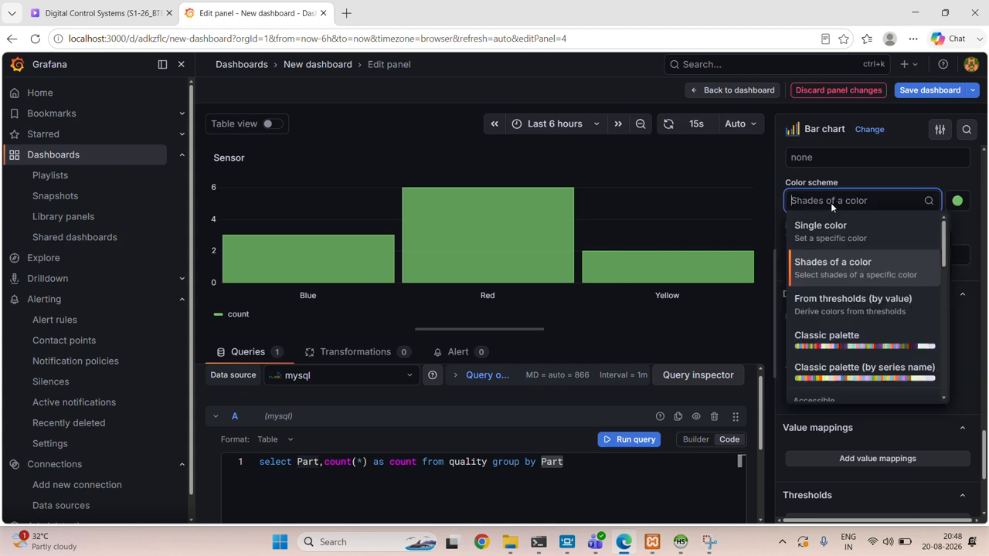
{"action": "scroll", "coordinate": [834, 300], "scroll_direction": "down", "scroll_amount": 3}
{"action": "scroll", "coordinate": [829, 300], "scroll_direction": "down", "scroll_amount": 1}
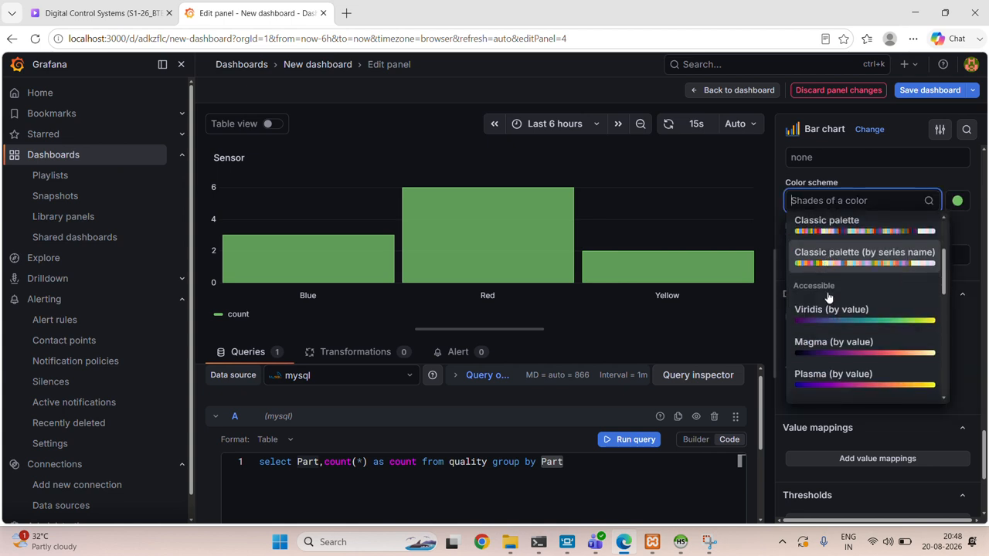
{"action": "left_click", "coordinate": [831, 317]}
{"action": "left_click", "coordinate": [831, 201]}
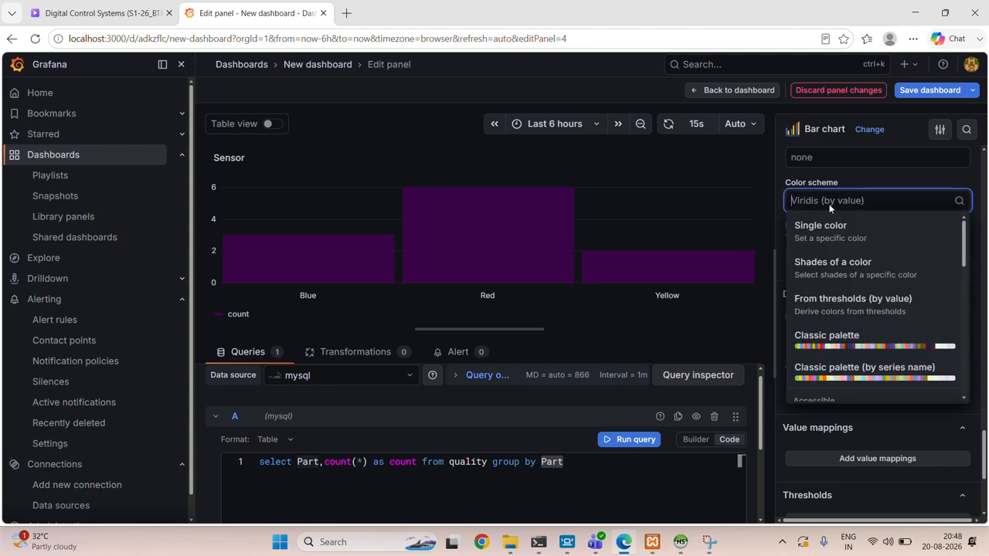
{"action": "left_click", "coordinate": [841, 259]}
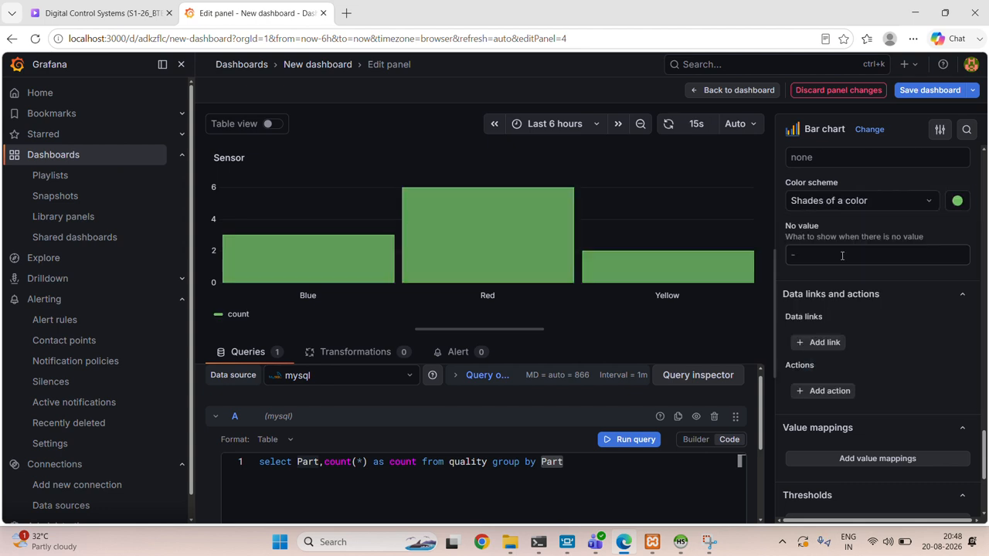
- Add a field override that targets the field with the name Part
{"action": "scroll", "coordinate": [863, 329], "scroll_direction": "down", "scroll_amount": 3}
{"action": "scroll", "coordinate": [863, 327], "scroll_direction": "down", "scroll_amount": 1}
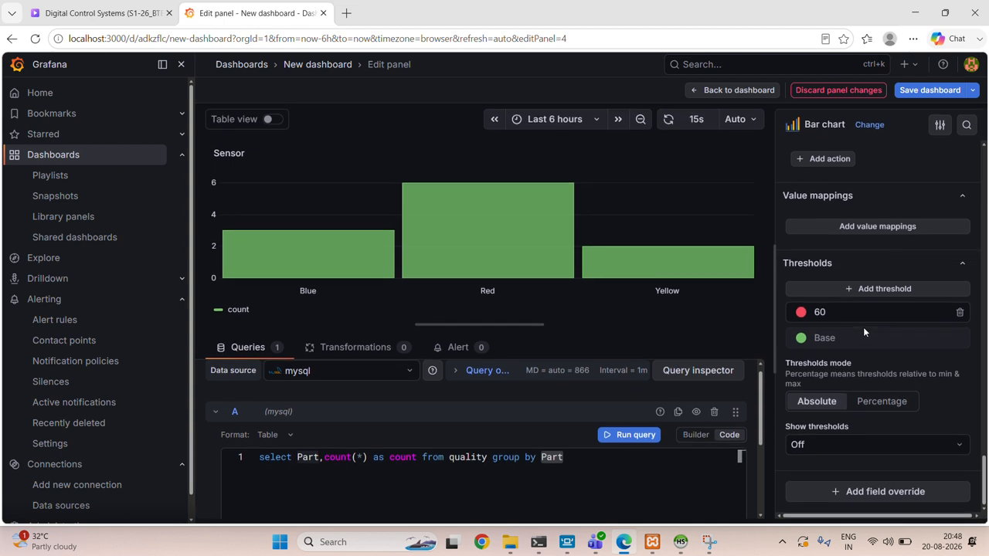
{"action": "left_click", "coordinate": [846, 497]}
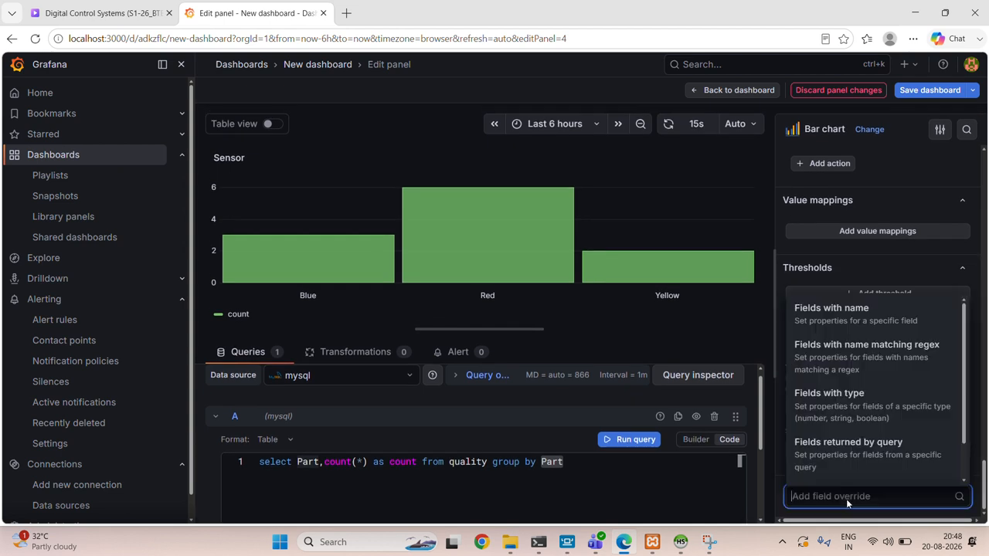
{"action": "left_click", "coordinate": [820, 321]}
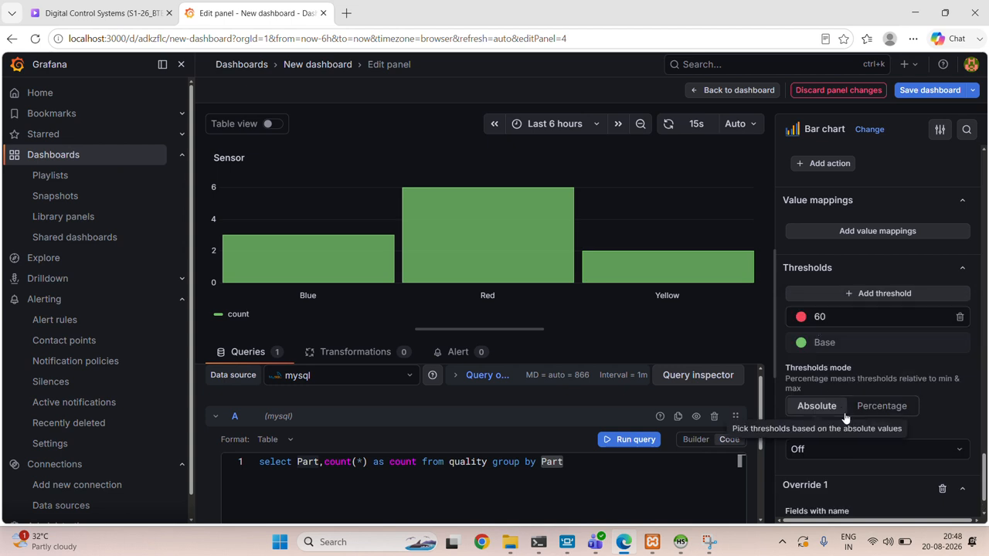
{"action": "scroll", "coordinate": [845, 417], "scroll_direction": "down", "scroll_amount": 2}
{"action": "left_click", "coordinate": [832, 448]}
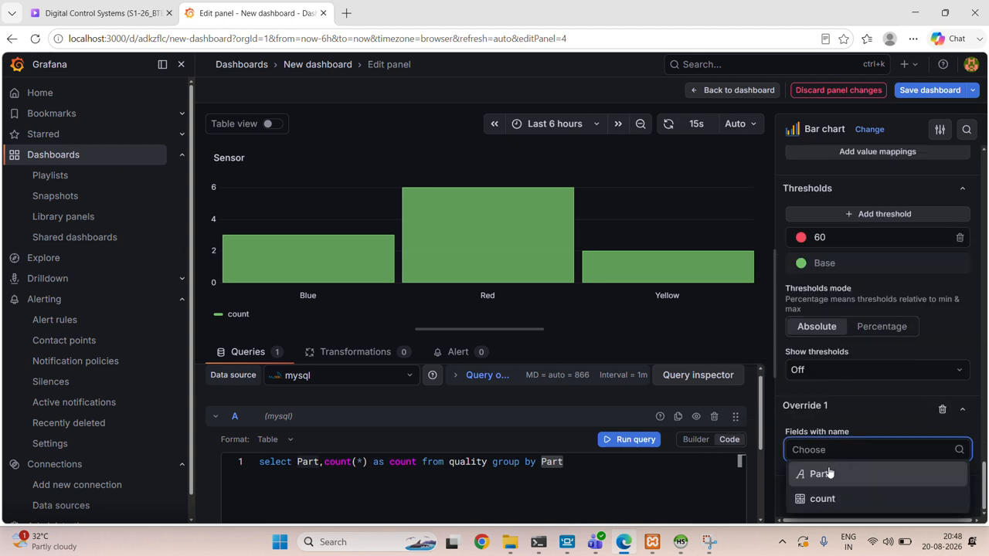
{"action": "left_click", "coordinate": [830, 472]}
{"action": "scroll", "coordinate": [828, 481], "scroll_direction": "down", "scroll_amount": 1}
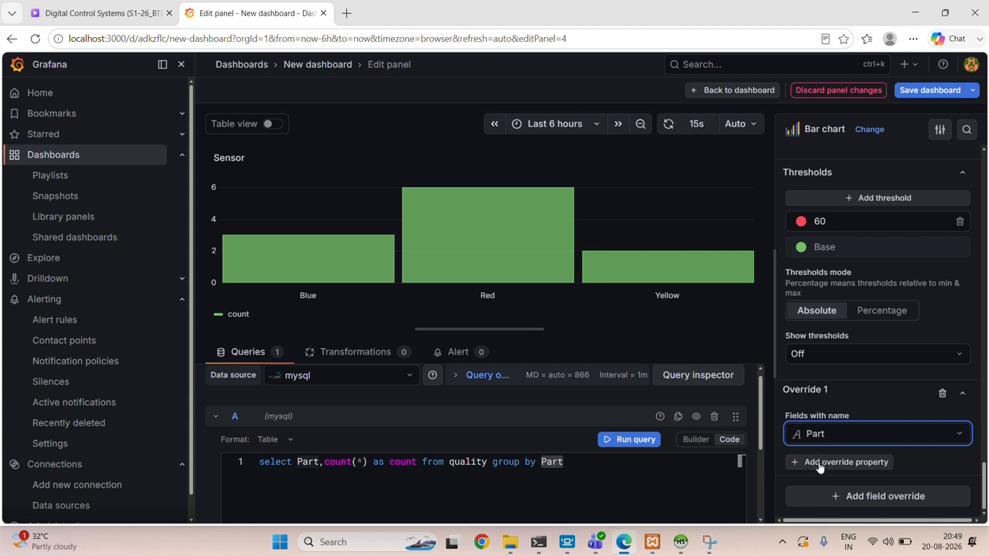
- Add the Standard options > Color scheme property to the Part field override
{"action": "left_click", "coordinate": [819, 468]}
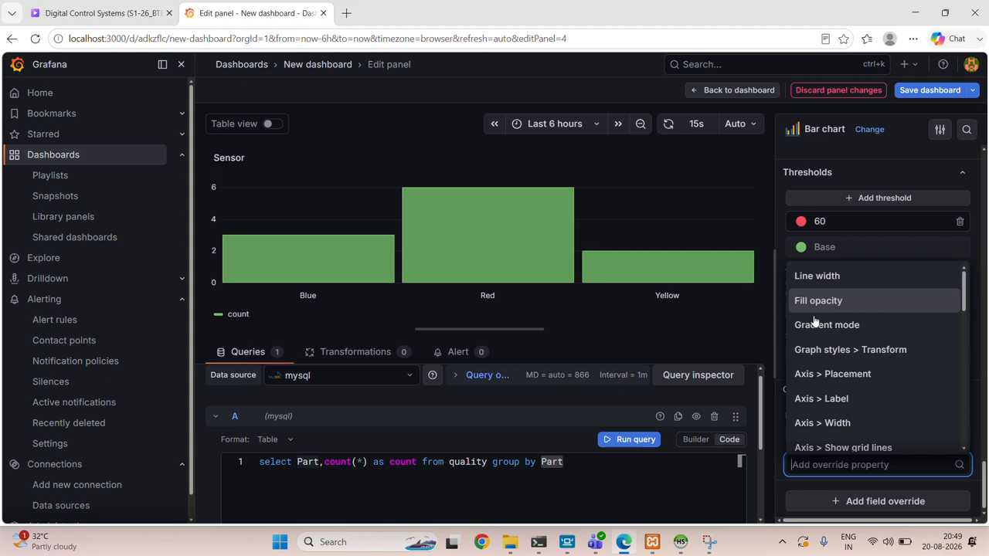
{"action": "scroll", "coordinate": [829, 386], "scroll_direction": "down", "scroll_amount": 1}
{"action": "scroll", "coordinate": [829, 386], "scroll_direction": "up", "scroll_amount": 1}
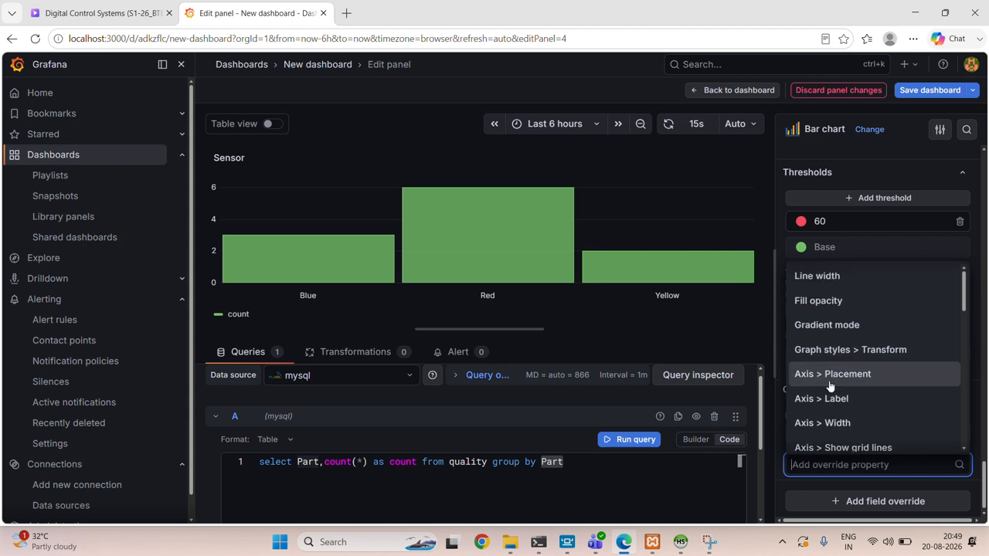
{"action": "scroll", "coordinate": [829, 387], "scroll_direction": "down", "scroll_amount": 3}
{"action": "scroll", "coordinate": [829, 386], "scroll_direction": "down", "scroll_amount": 2}
{"action": "type", "text": "c"}
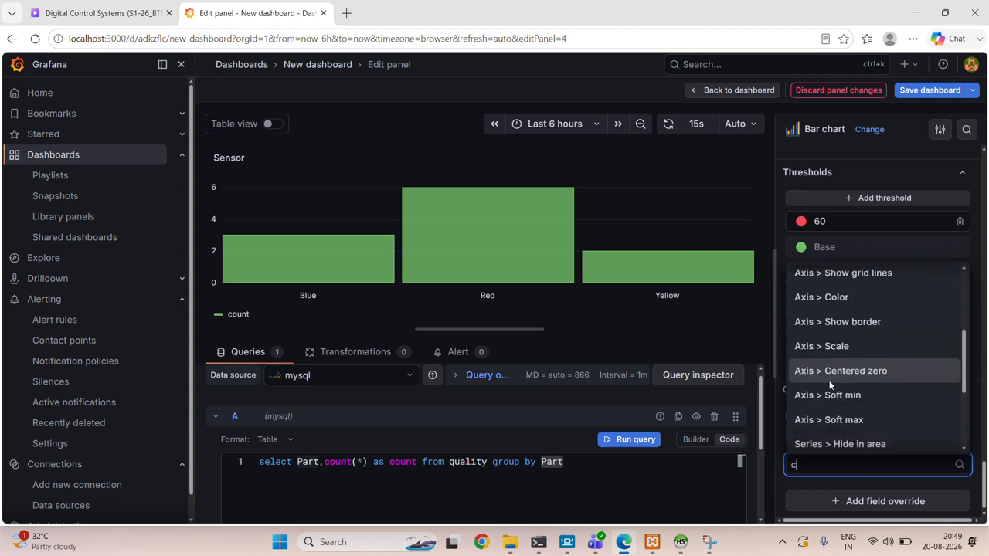
{"action": "type", "text": "o"}
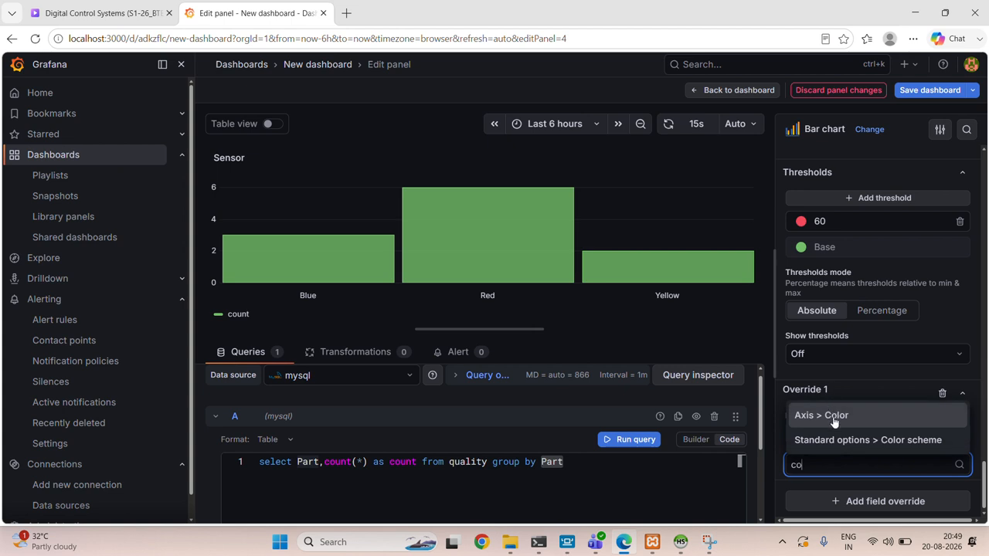
{"action": "left_click", "coordinate": [841, 440]}
{"action": "scroll", "coordinate": [843, 441], "scroll_direction": "down", "scroll_amount": 1}
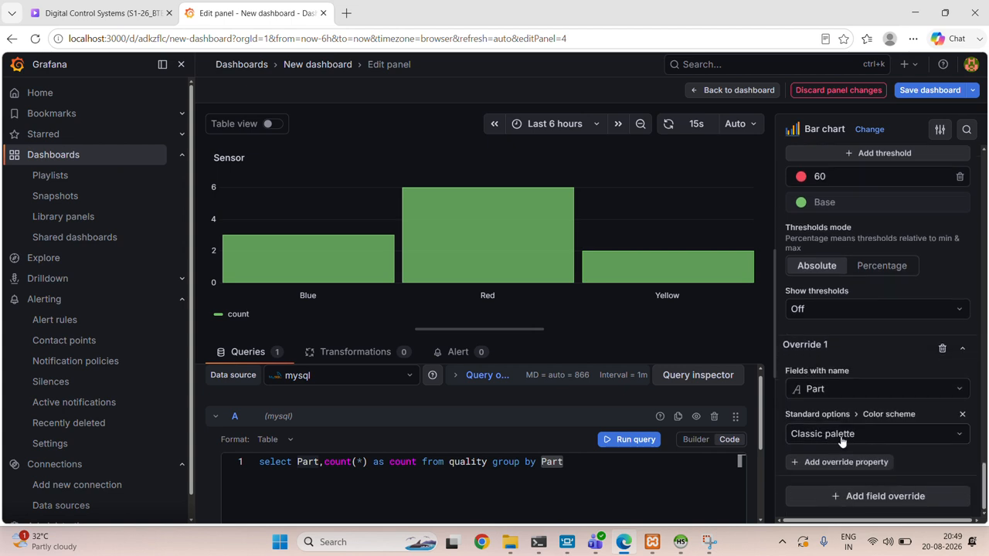
- Try Shades of a color as the Part override's color scheme and remove the color scheme property
{"action": "left_click", "coordinate": [844, 436]}
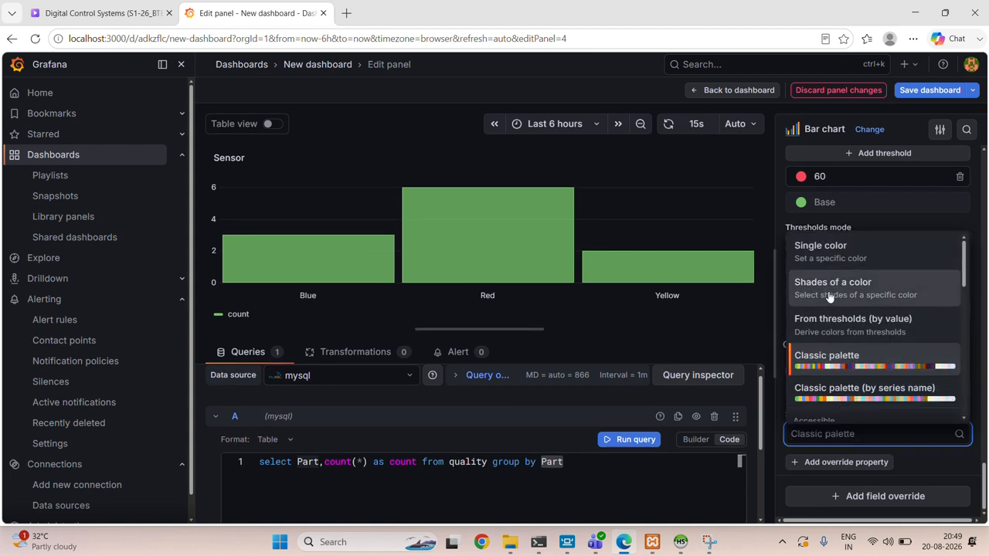
{"action": "left_click", "coordinate": [829, 293]}
{"action": "left_click", "coordinate": [852, 433]}
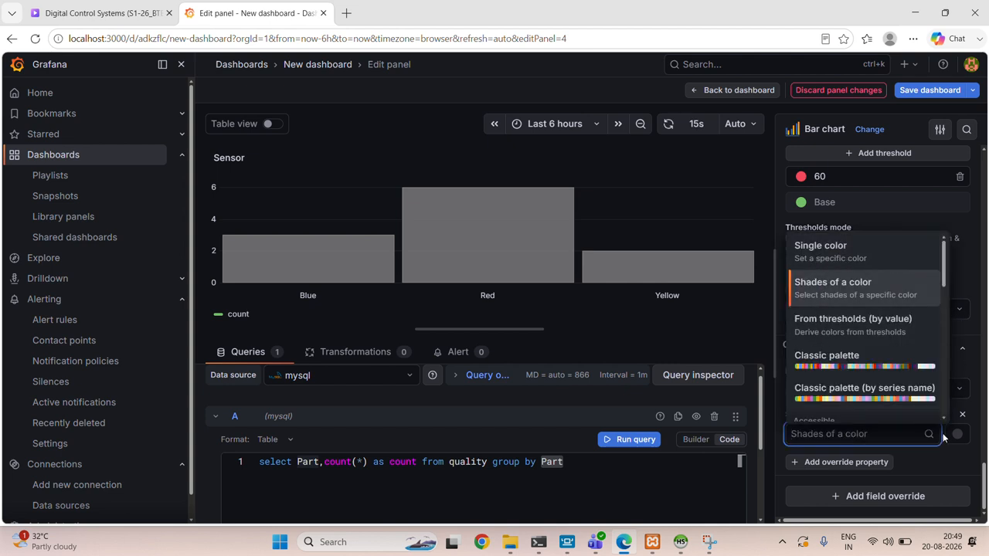
{"action": "left_click", "coordinate": [960, 416]}
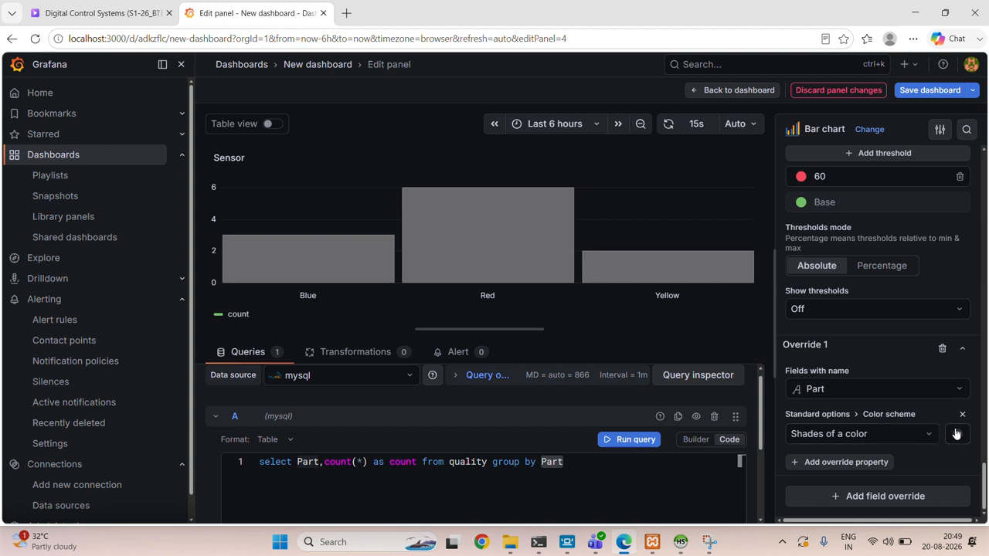
{"action": "left_click", "coordinate": [966, 416]}
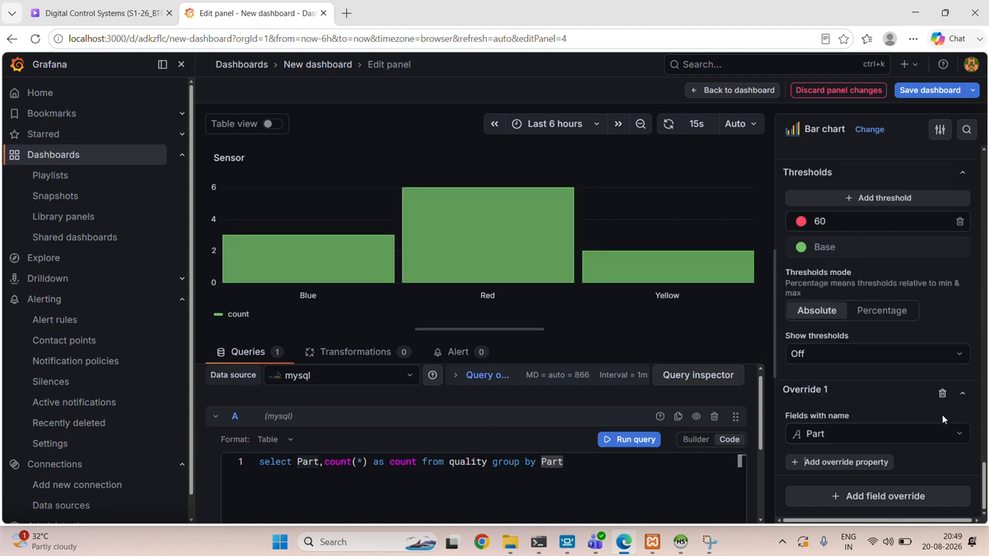
- Add the Axis > Color property to the Part override, trying Series and returning to Text
{"action": "left_click", "coordinate": [875, 435]}
{"action": "left_click", "coordinate": [875, 437]}
{"action": "left_click", "coordinate": [869, 470]}
{"action": "scroll", "coordinate": [860, 441], "scroll_direction": "down", "scroll_amount": 3}
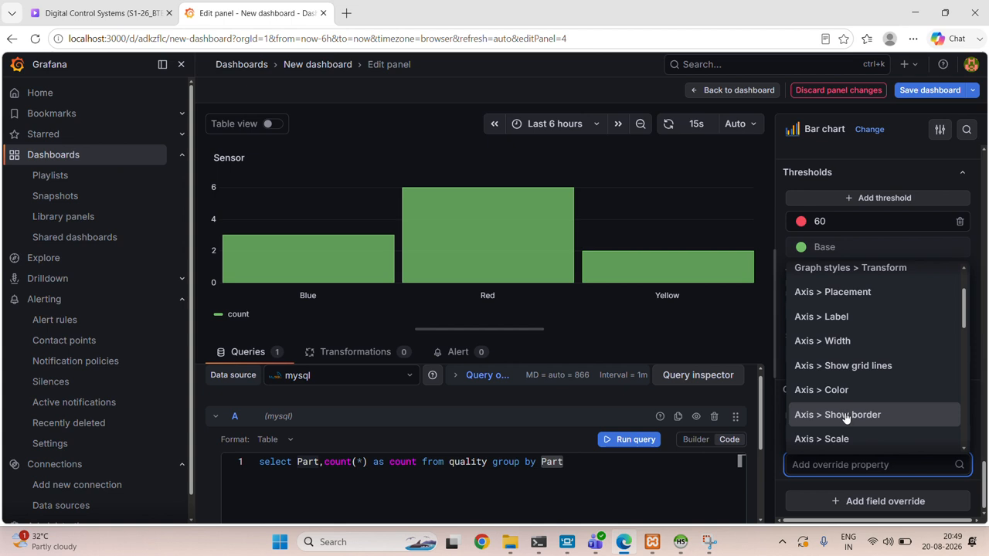
{"action": "type", "text": "col"}
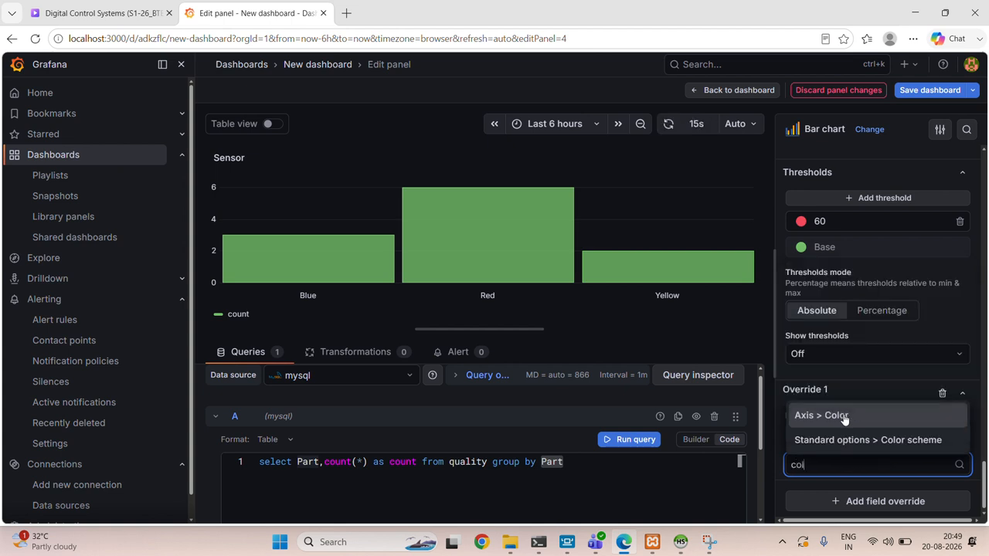
{"action": "left_click", "coordinate": [843, 417]}
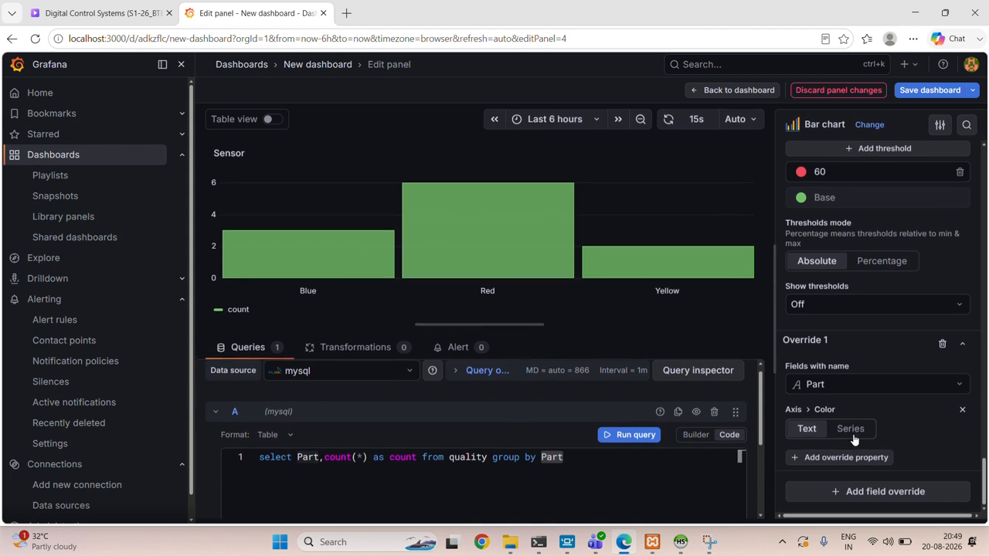
{"action": "left_click", "coordinate": [851, 435]}
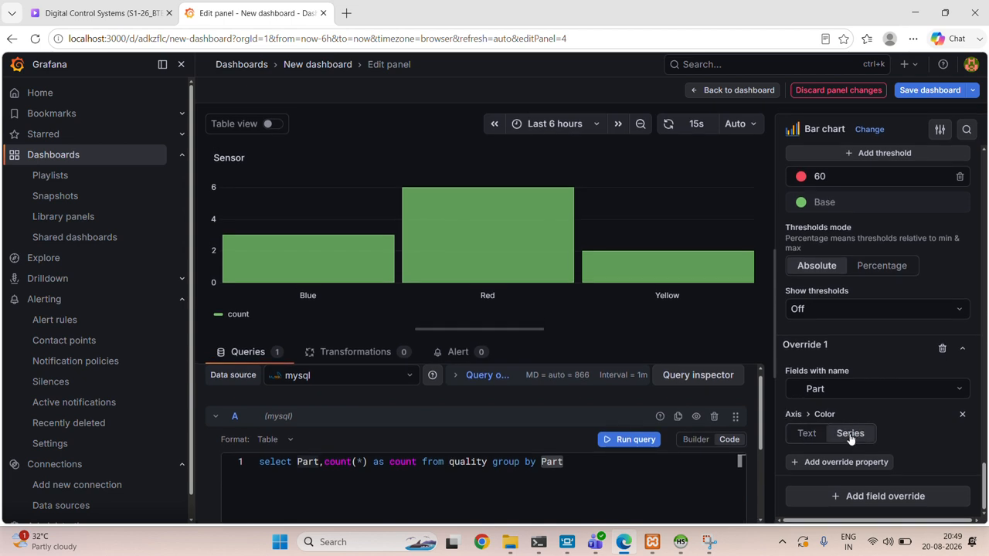
{"action": "left_click", "coordinate": [811, 438]}
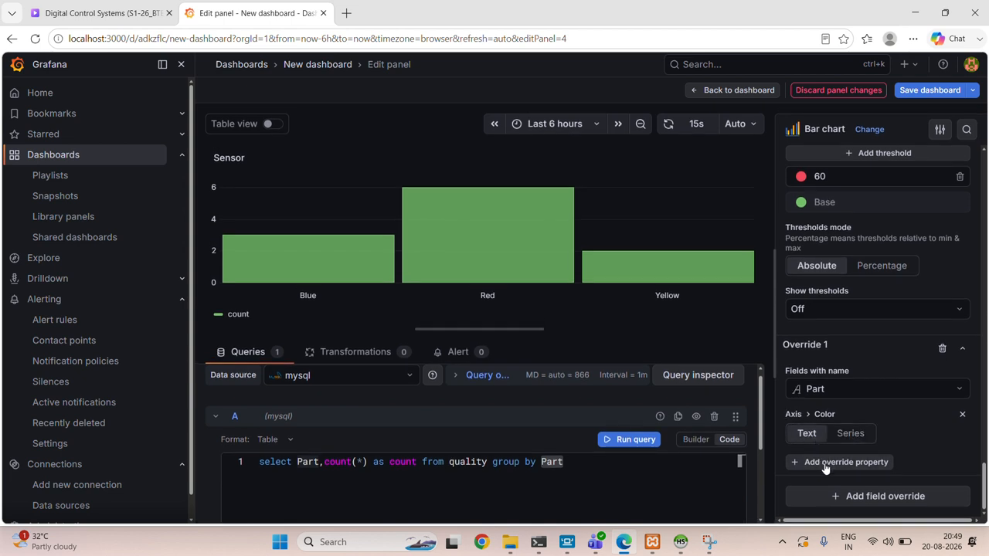
- Remove the Axis > Color property and delete the whole Part field override
{"action": "left_click", "coordinate": [825, 463]}
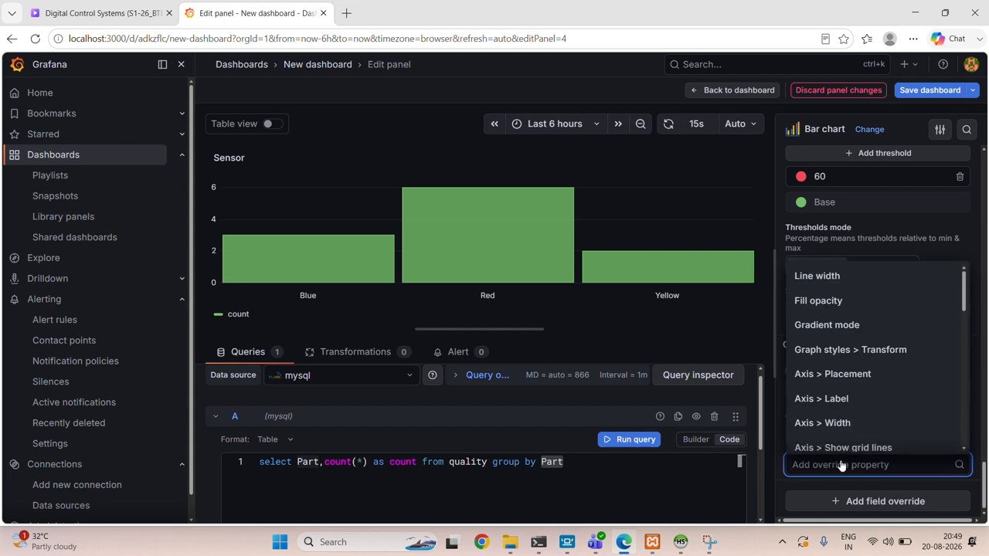
{"action": "left_click", "coordinate": [840, 465]}
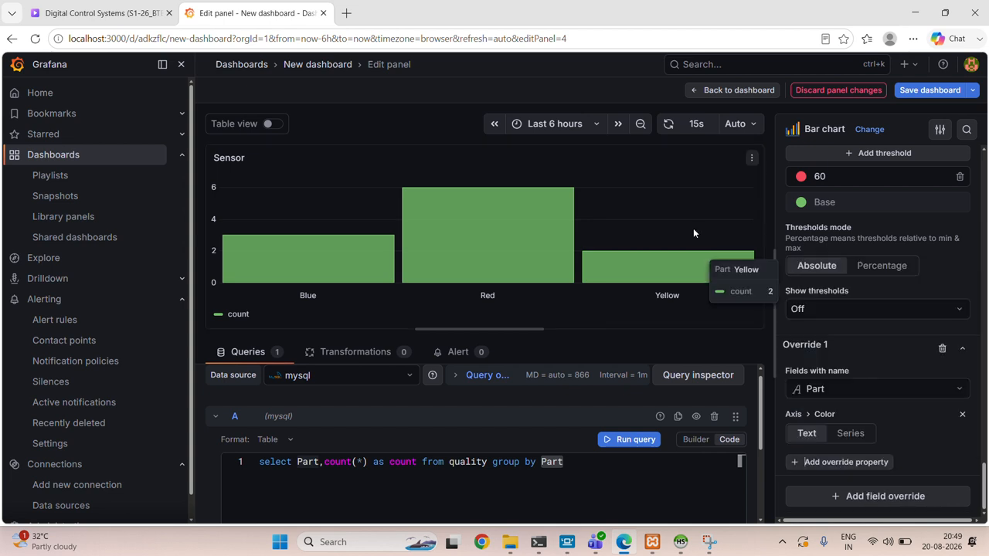
{"action": "left_click", "coordinate": [964, 415]}
{"action": "left_click", "coordinate": [425, 22]}
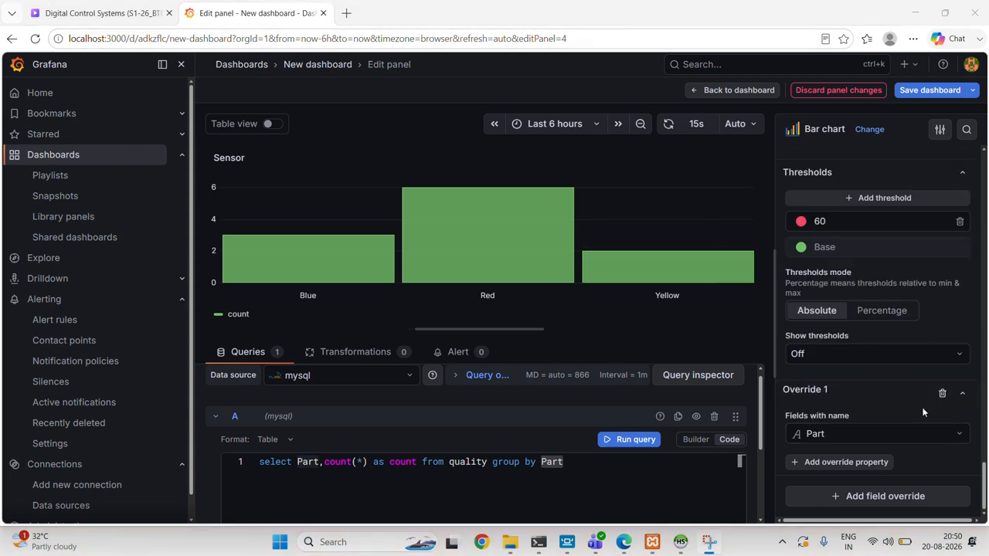
{"action": "left_click", "coordinate": [942, 393]}
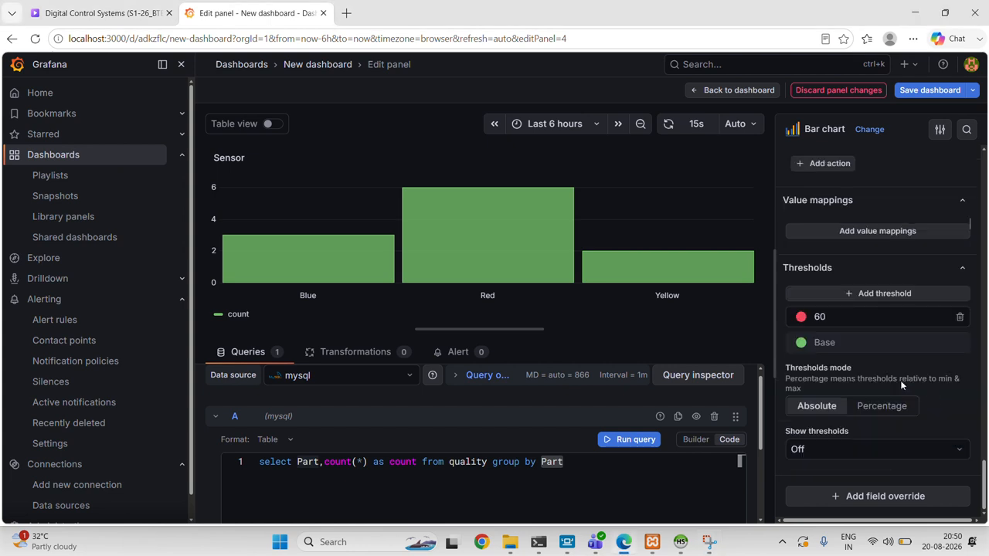
- Create a value mapping that matches the value Red, with display text "Red color" and a red color
{"action": "scroll", "coordinate": [879, 361], "scroll_direction": "up", "scroll_amount": 1}
{"action": "scroll", "coordinate": [824, 373], "scroll_direction": "down", "scroll_amount": 1}
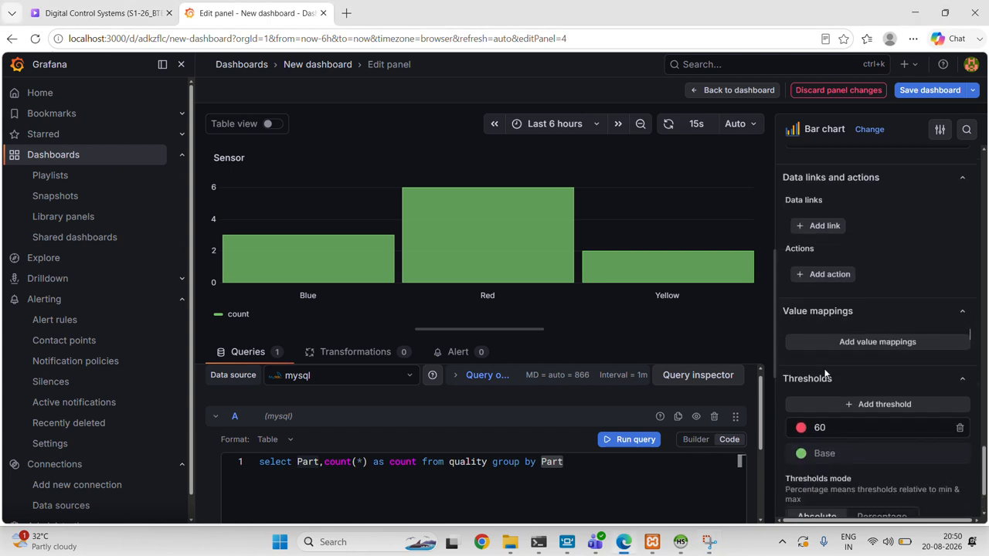
{"action": "left_click", "coordinate": [837, 325]}
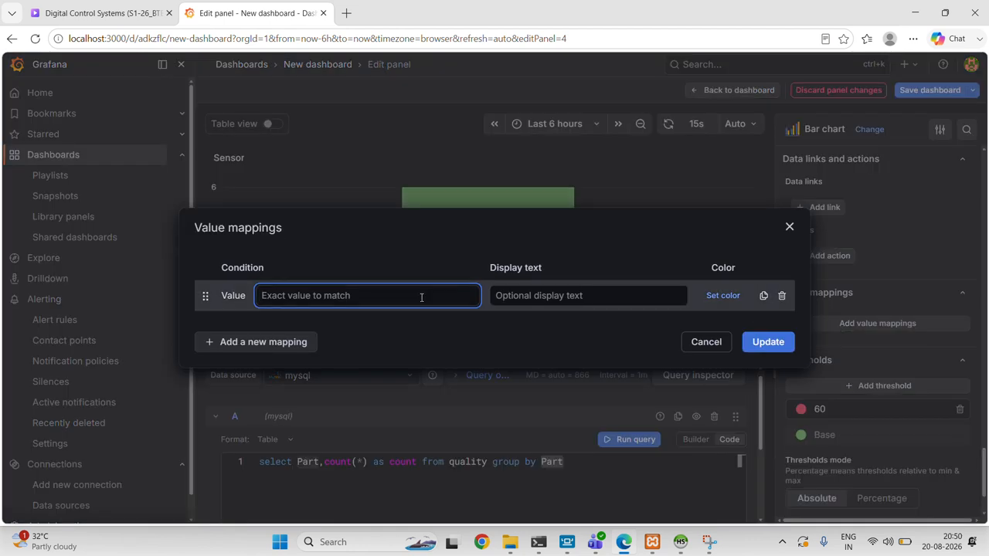
{"action": "type", "text": "z"}
{"action": "key", "text": "BackSpace"}
{"action": "type", "text": "Red"}
{"action": "left_click", "coordinate": [585, 296]}
{"action": "type", "text": "Red color"}
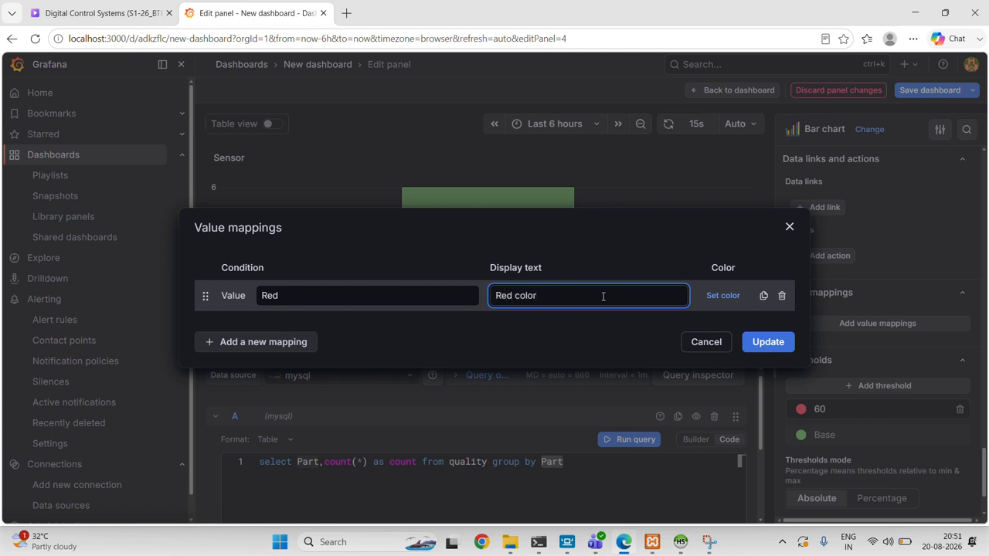
{"action": "left_click", "coordinate": [729, 296]}
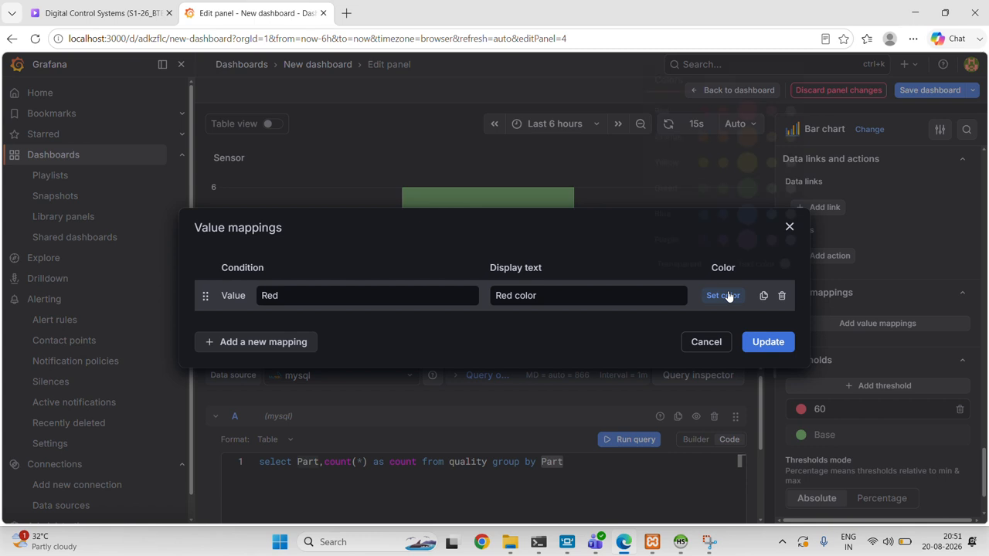
{"action": "left_click", "coordinate": [747, 112]}
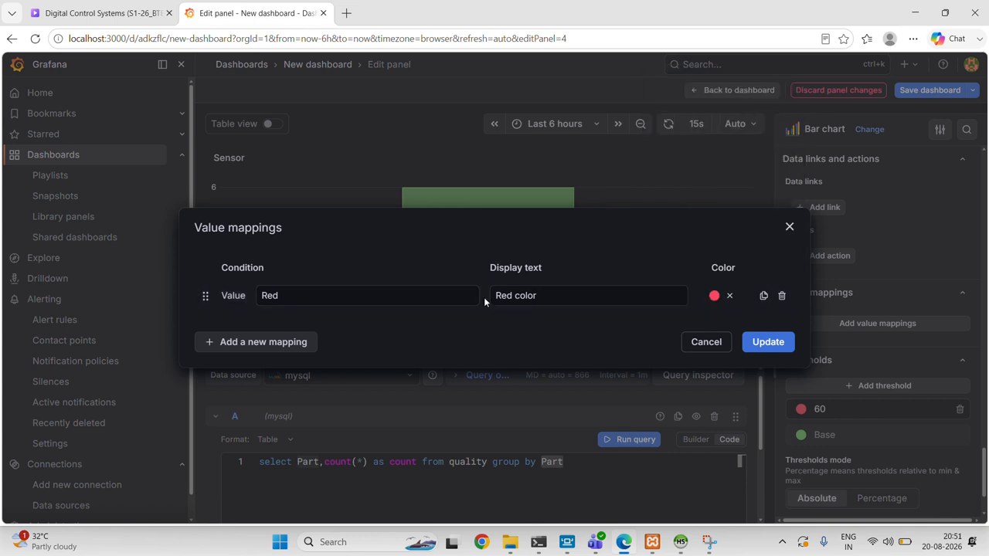
- Add a second value mapping for the value Blue, with display text "Blue color" and a blue color
{"action": "left_click", "coordinate": [298, 341]}
{"action": "left_click", "coordinate": [277, 374]}
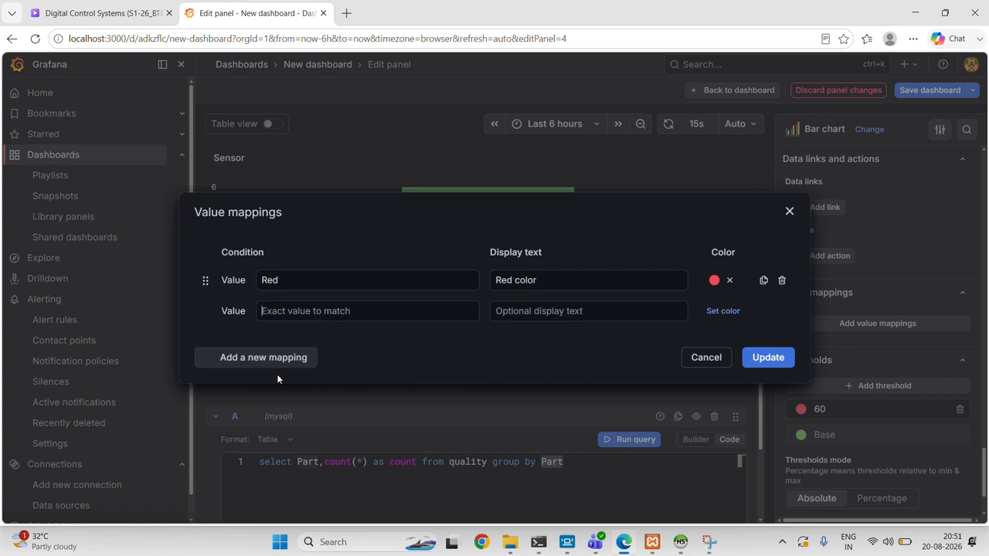
{"action": "type", "text": "Blue"}
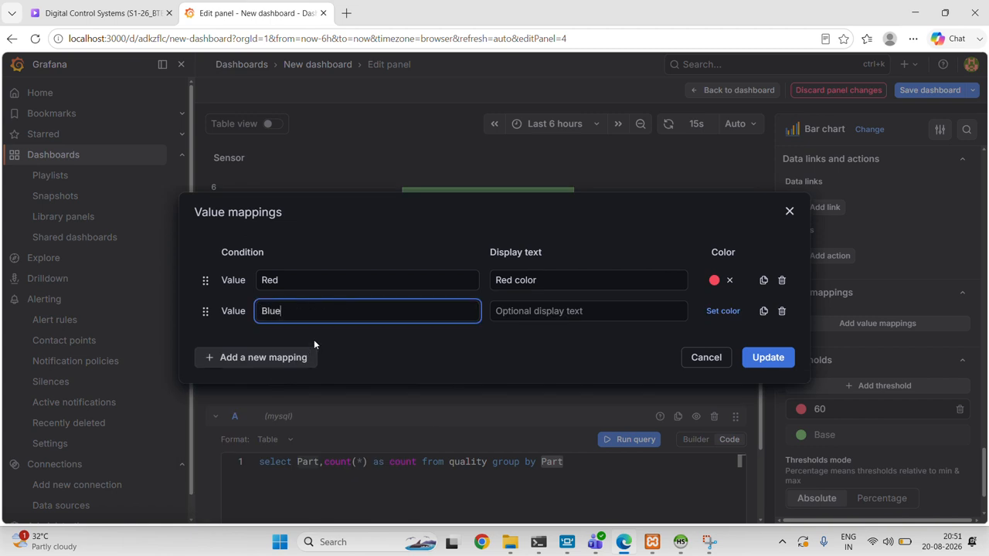
{"action": "left_click", "coordinate": [714, 311]}
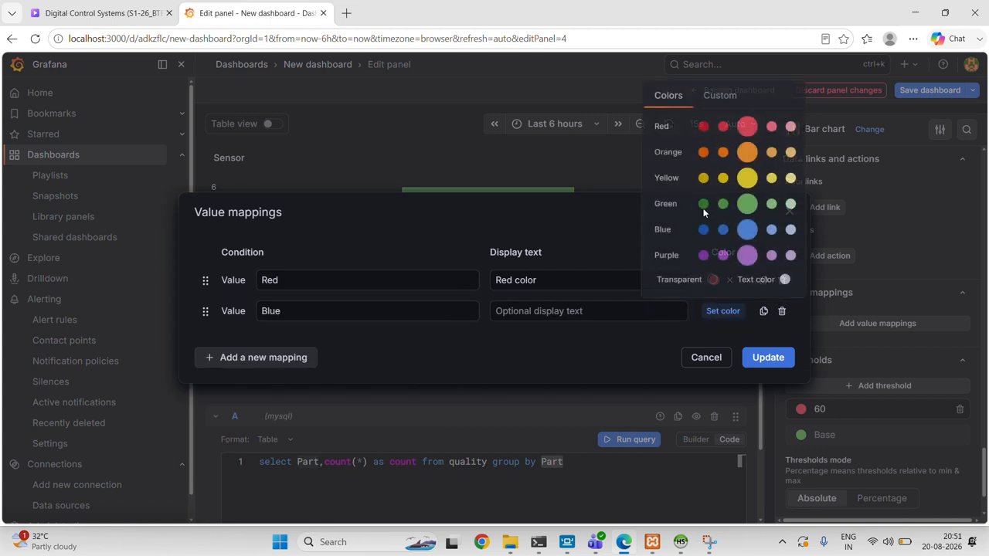
{"action": "left_click", "coordinate": [747, 235]}
{"action": "left_click", "coordinate": [569, 313]}
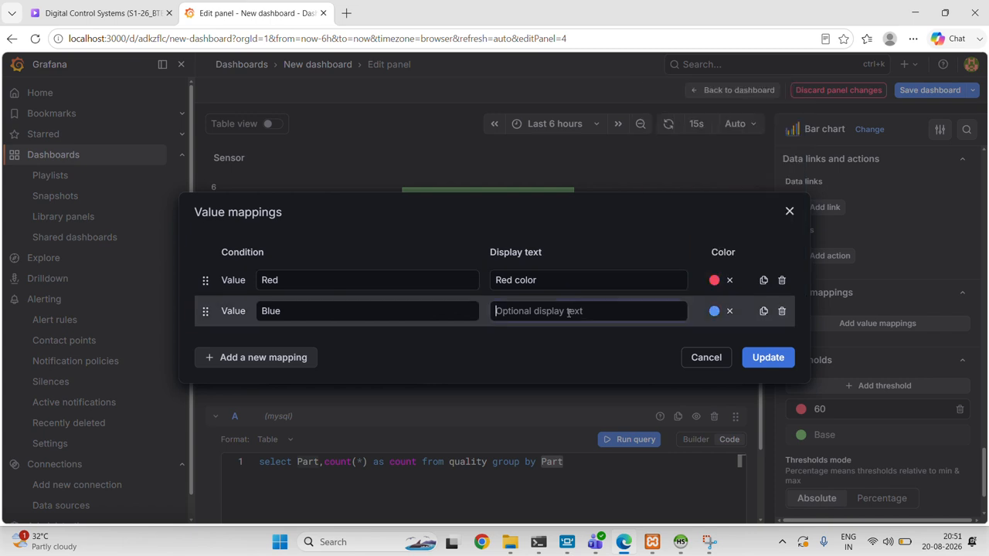
{"action": "type", "text": "Bl"}
{"action": "type", "text": "yue"}
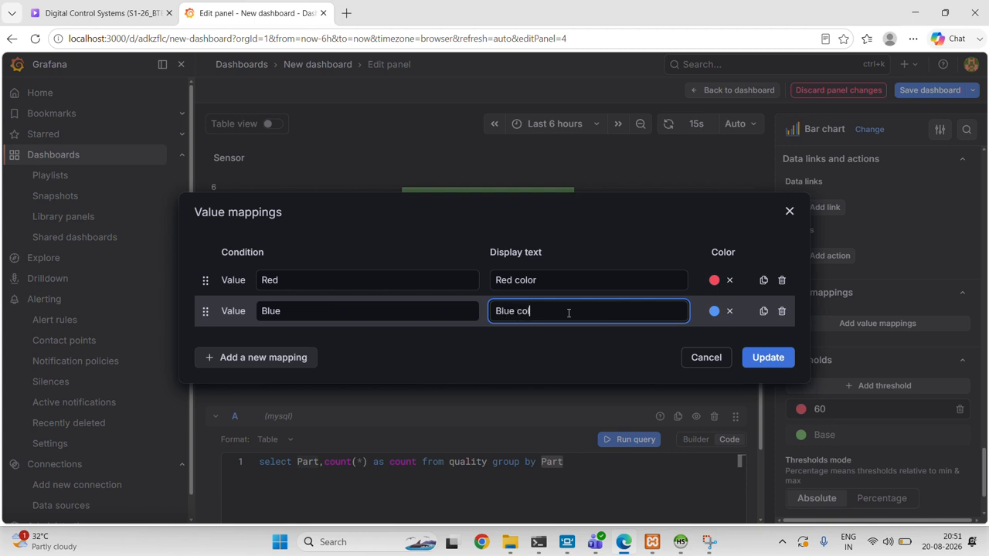
- Add a third value mapping for the value Yellow, with display text "Yellow color" and a yellow color, and apply the mappings
{"action": "left_click", "coordinate": [296, 357]}
{"action": "left_click", "coordinate": [298, 379]}
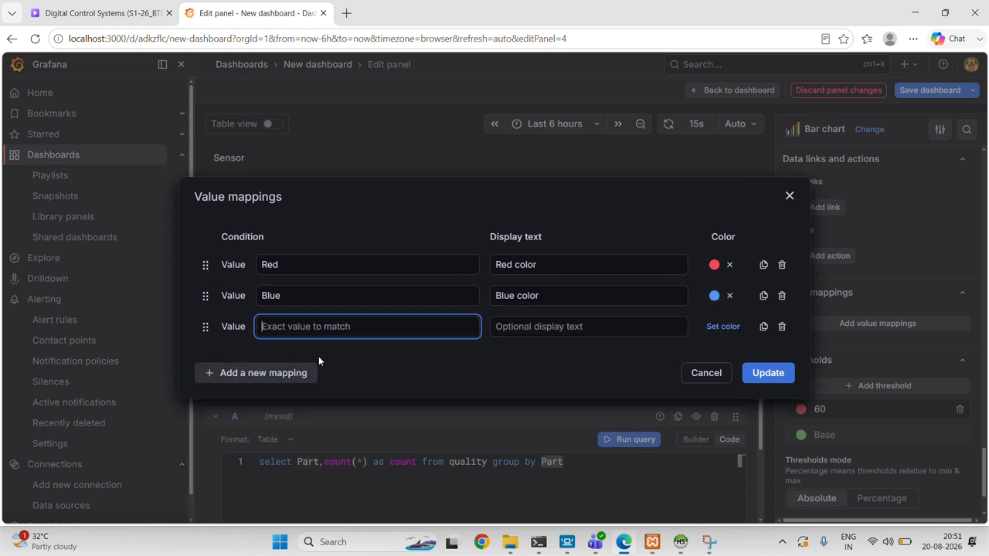
{"action": "type", "text": "Yellow"}
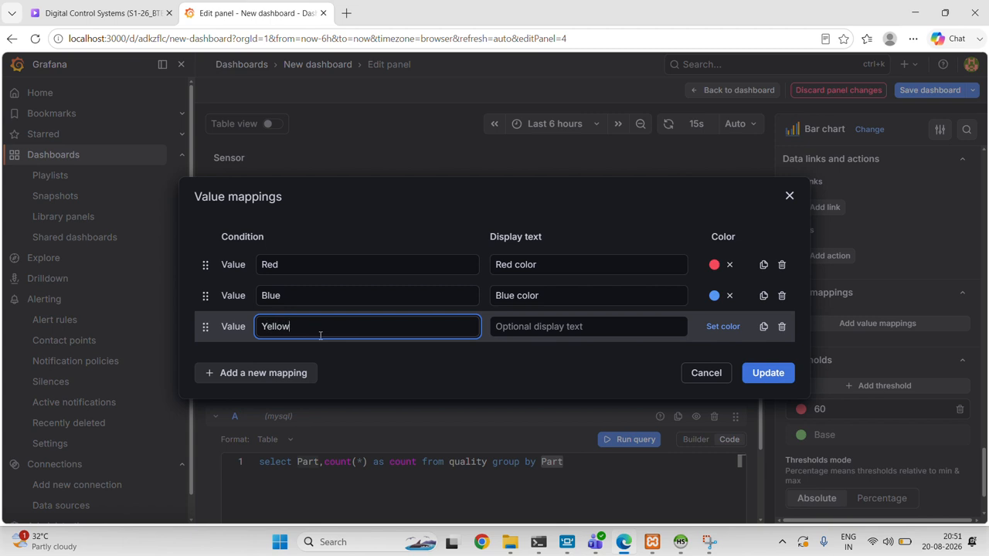
{"action": "left_click", "coordinate": [504, 332]}
{"action": "type", "text": "Yellow color"}
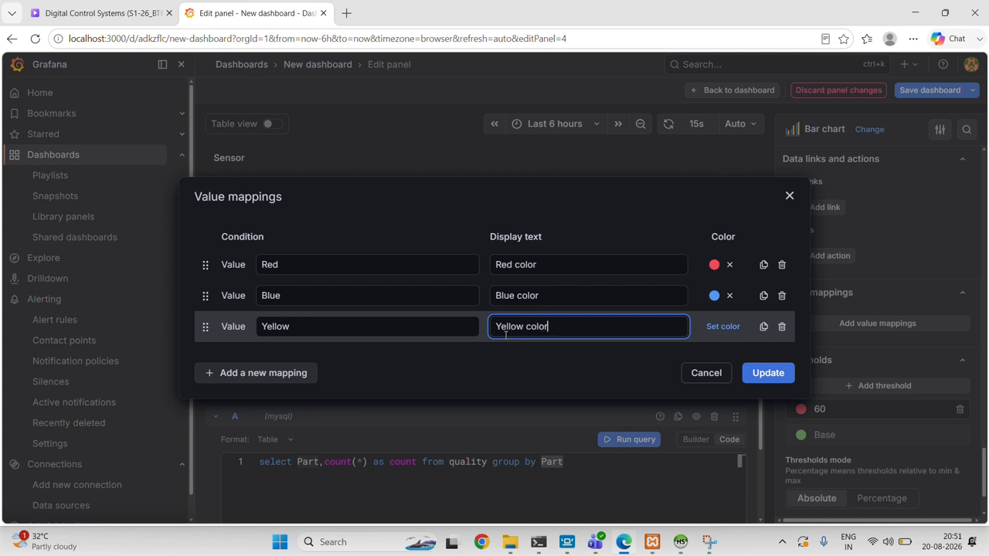
{"action": "left_click", "coordinate": [710, 328]}
{"action": "left_click", "coordinate": [748, 193]}
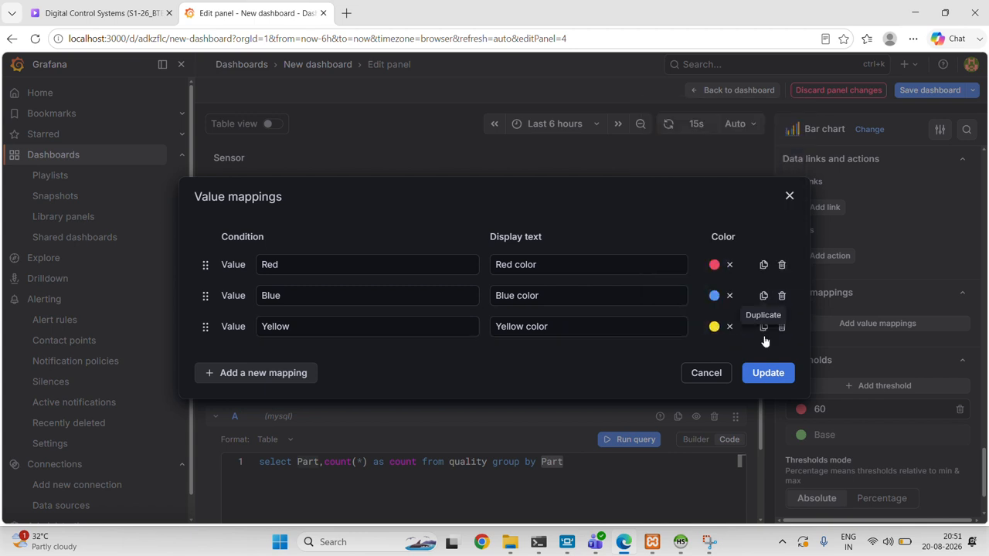
{"action": "left_click", "coordinate": [765, 374]}
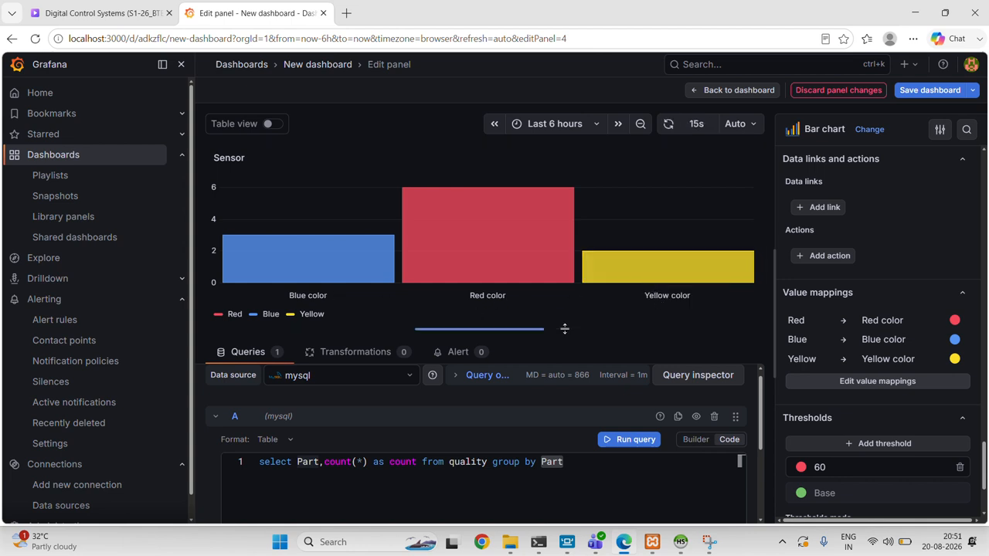
- Review the bar chart's color scheme choices, thresholds and value mappings without changing them
{"action": "scroll", "coordinate": [842, 412], "scroll_direction": "down", "scroll_amount": 2}
{"action": "scroll", "coordinate": [842, 412], "scroll_direction": "down", "scroll_amount": 1}
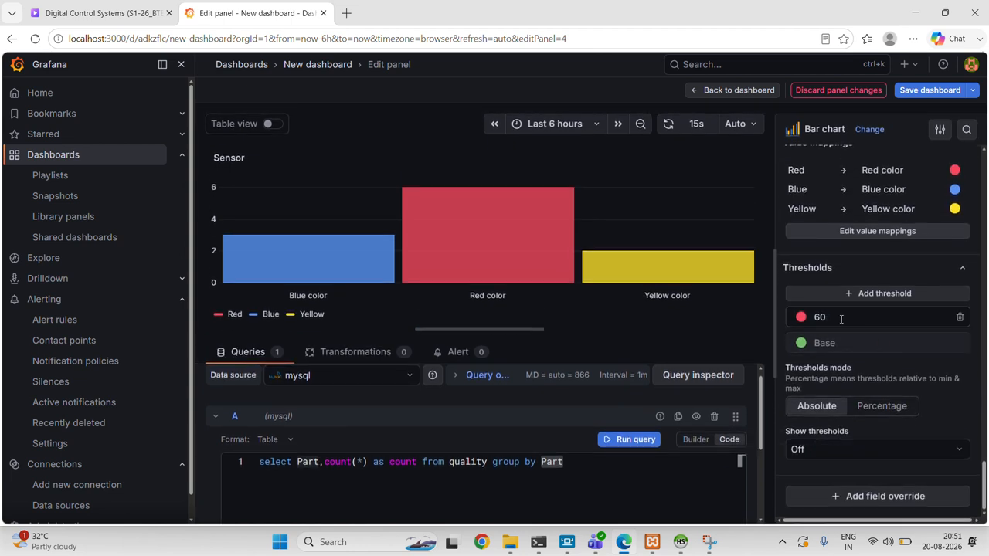
{"action": "scroll", "coordinate": [840, 323], "scroll_direction": "up", "scroll_amount": 4}
{"action": "scroll", "coordinate": [839, 318], "scroll_direction": "up", "scroll_amount": 2}
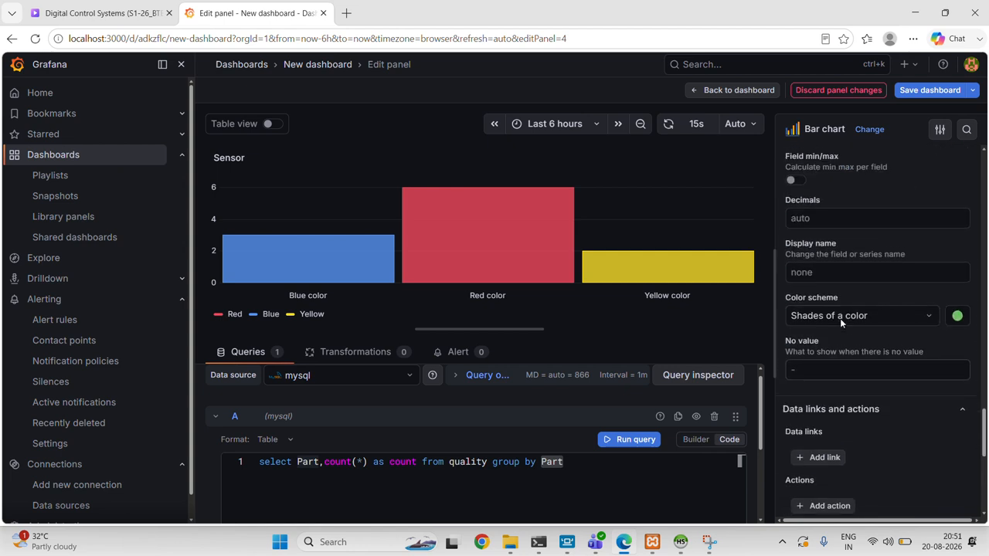
{"action": "left_click", "coordinate": [865, 323]}
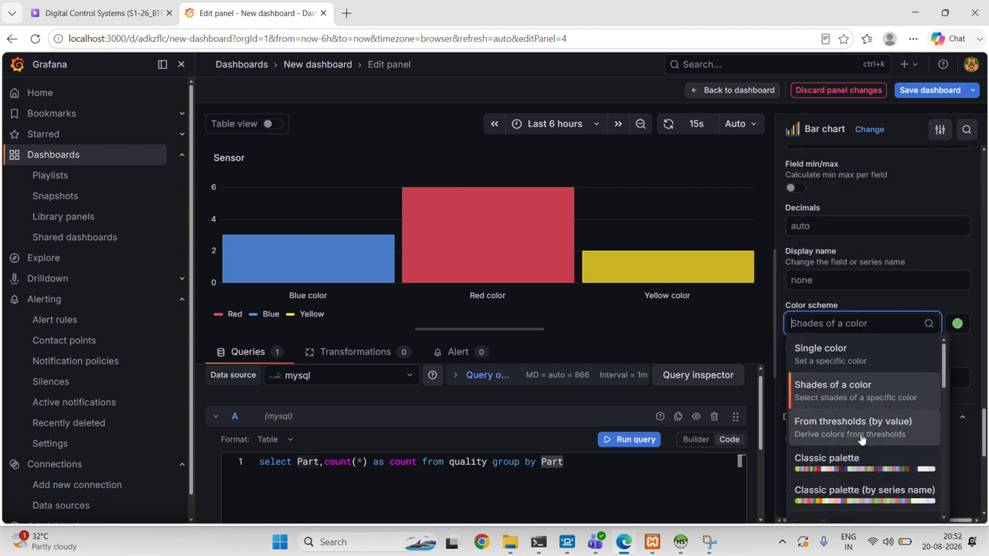
{"action": "left_click", "coordinate": [831, 325]}
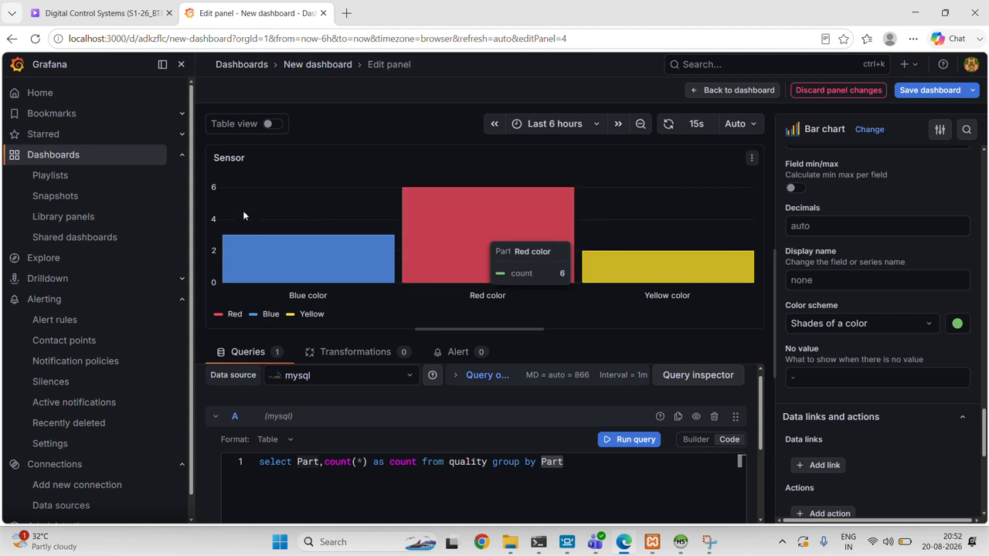
{"action": "scroll", "coordinate": [914, 349], "scroll_direction": "down", "scroll_amount": 3}
{"action": "scroll", "coordinate": [914, 348], "scroll_direction": "down", "scroll_amount": 3}
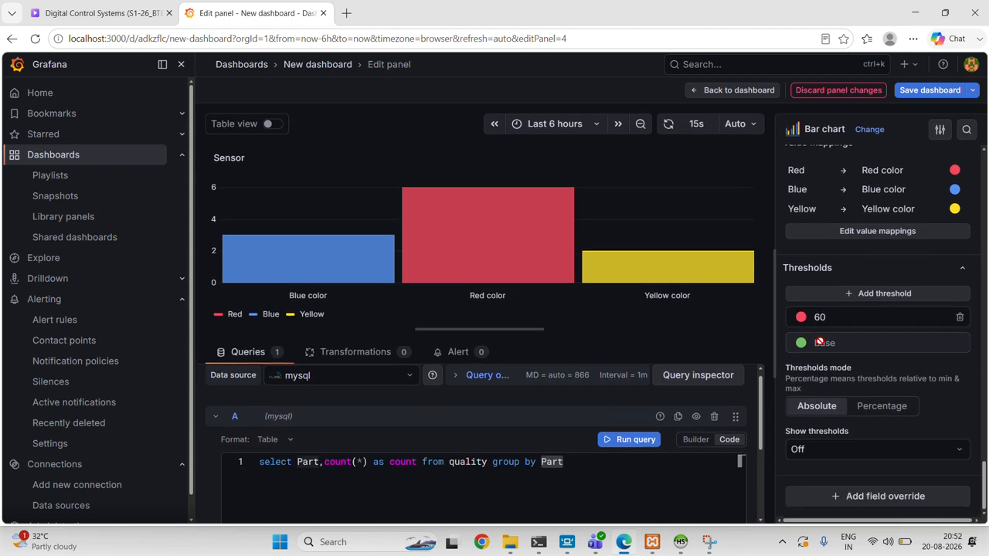
{"action": "scroll", "coordinate": [855, 247], "scroll_direction": "up", "scroll_amount": 5}
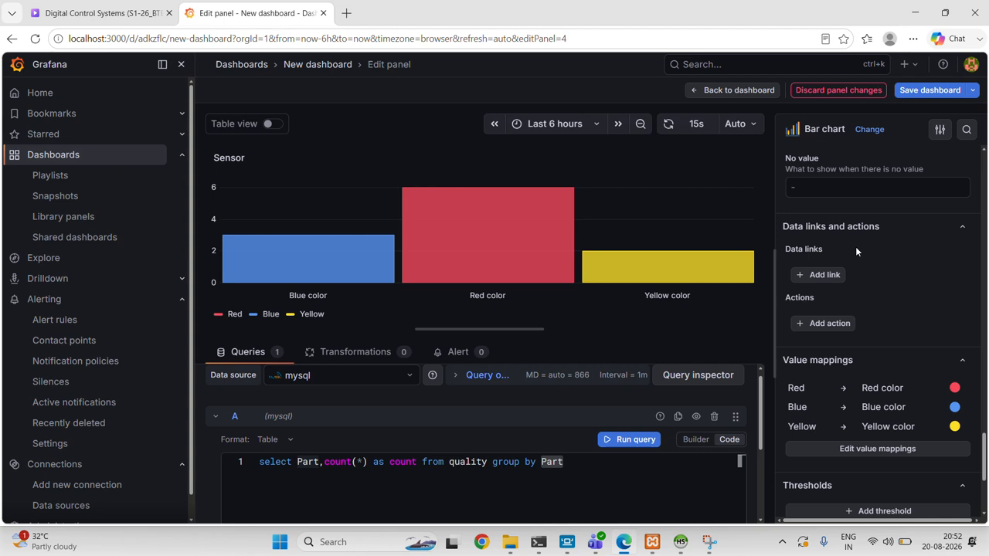